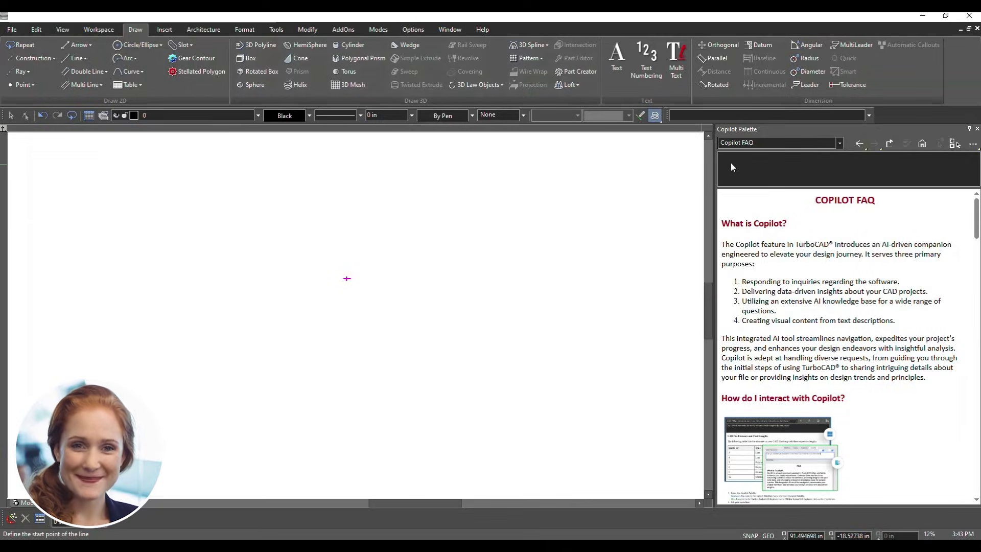
Paste the ring-gear prompt (module 1, 32 teeth, 8 in width, 3 in rim, 35° helix) into Copilot.
type("PPT: Draw a Ring , Module 1 , Teeth 32, width 8 in, Rim width 3 in, Helix Angle 35")
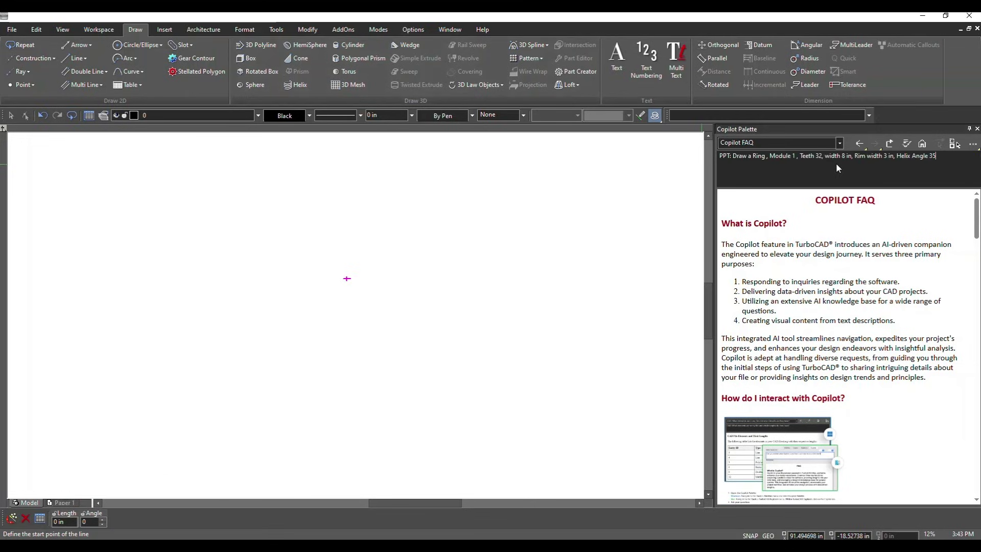
Generate the 32-tooth helical ring gear, show it with Draft Rendering and tilt the view down.
left_click(907, 144)
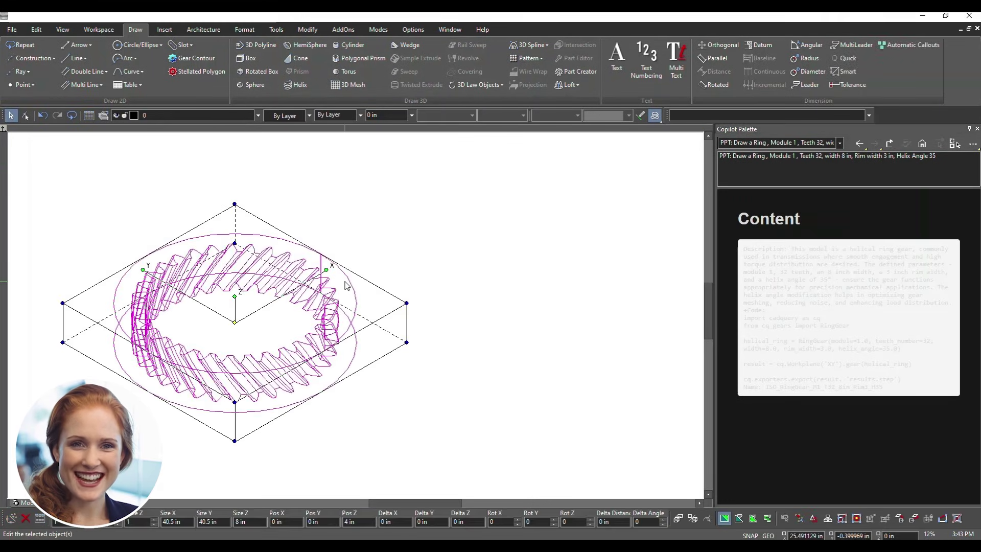
left_click(467, 309)
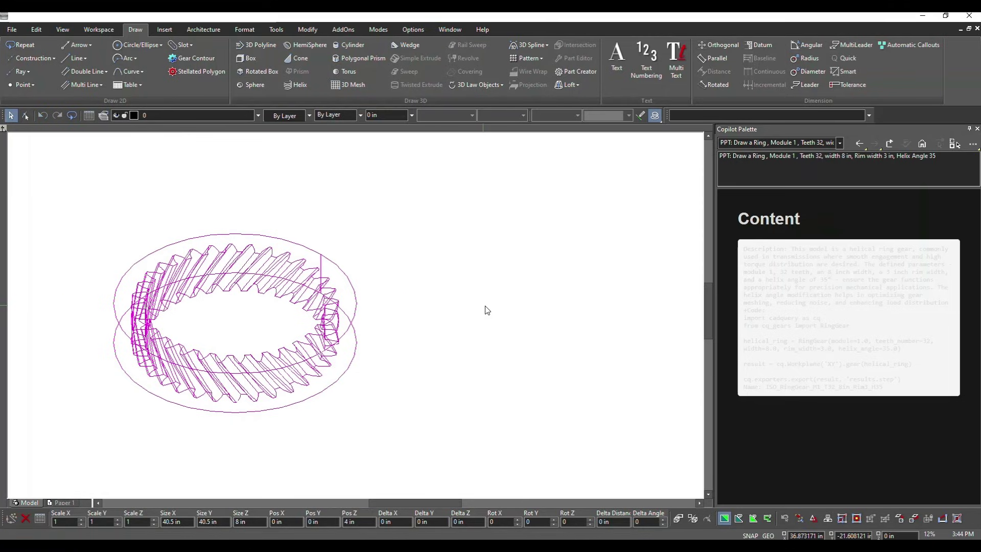
key("l")
right_click(489, 291)
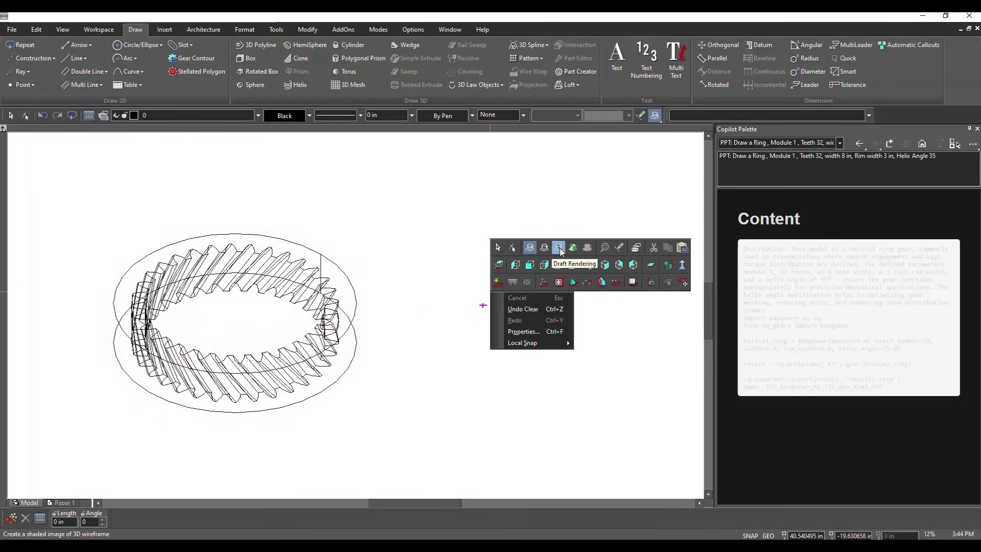
left_click(560, 248)
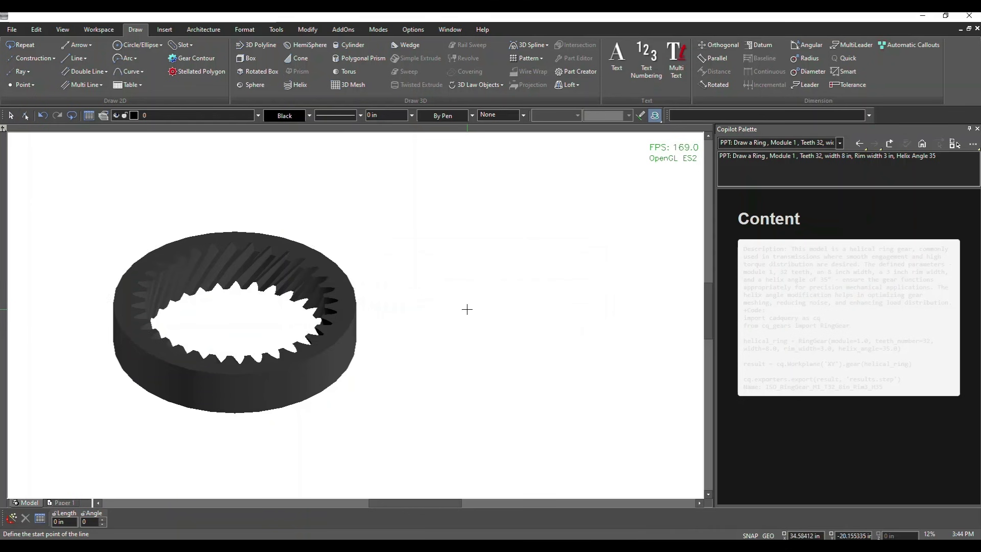
middle_click_drag(467, 309, 467, 351)
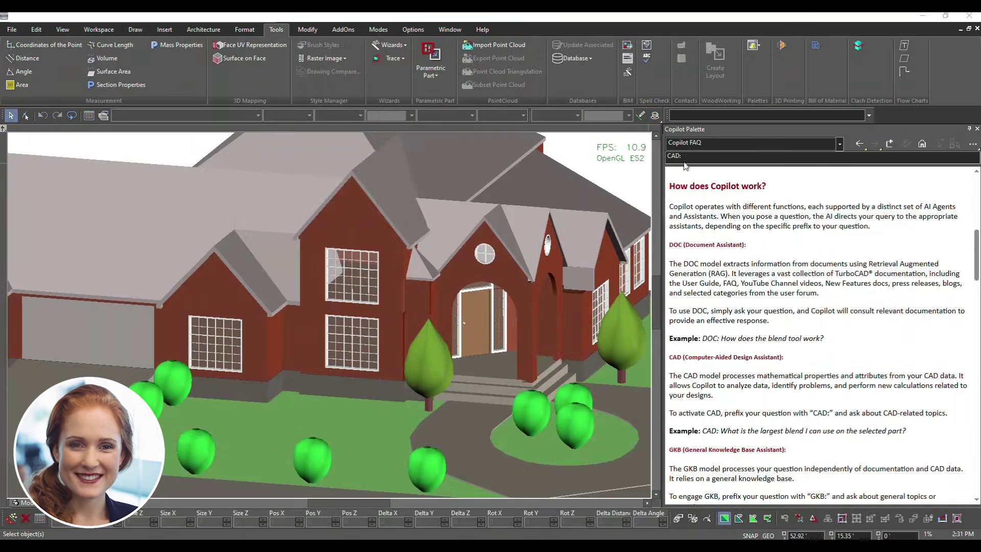
Ask Copilot 'CAD: tell me about my scene' for the house model, then bring up palette settings.
left_click(712, 161)
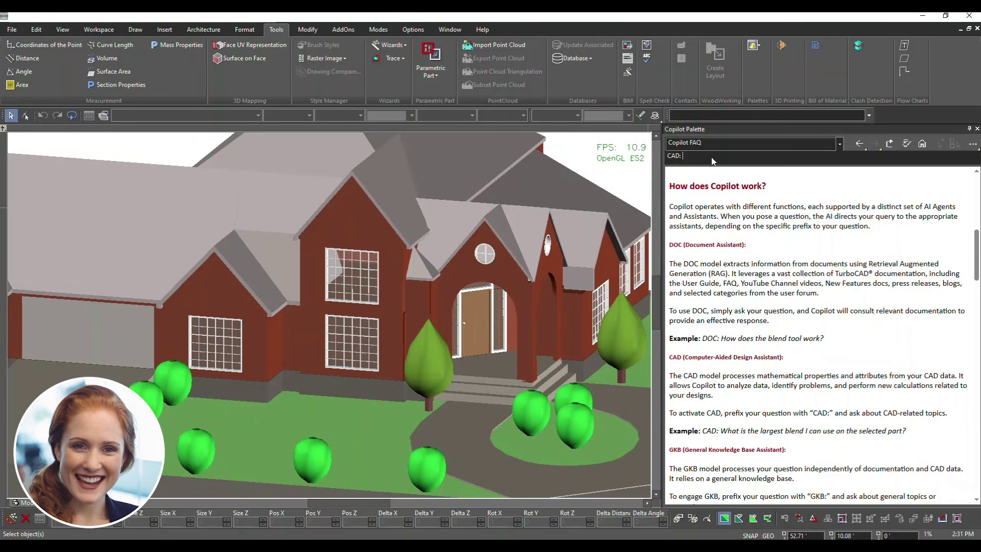
type("tell me about my scene")
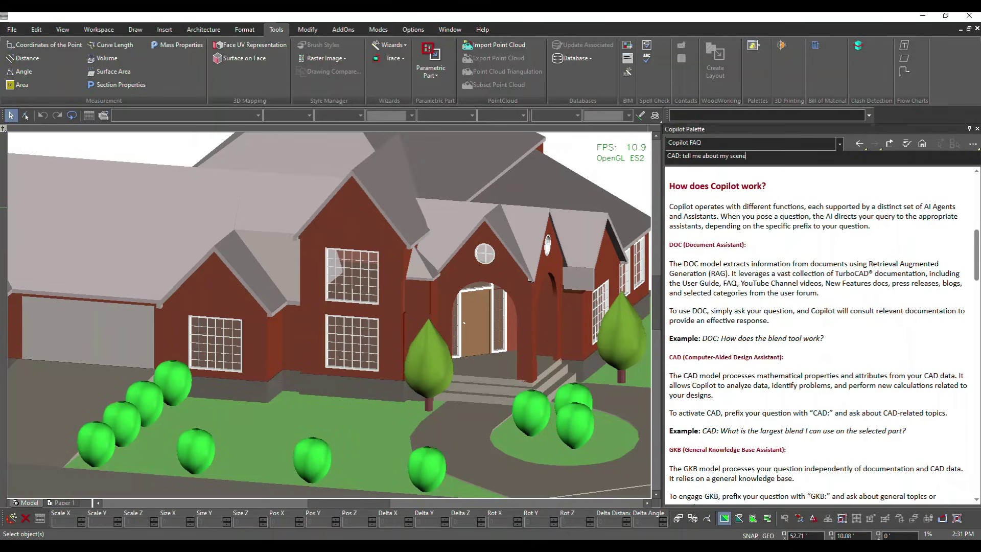
left_click(803, 162)
left_click(903, 144)
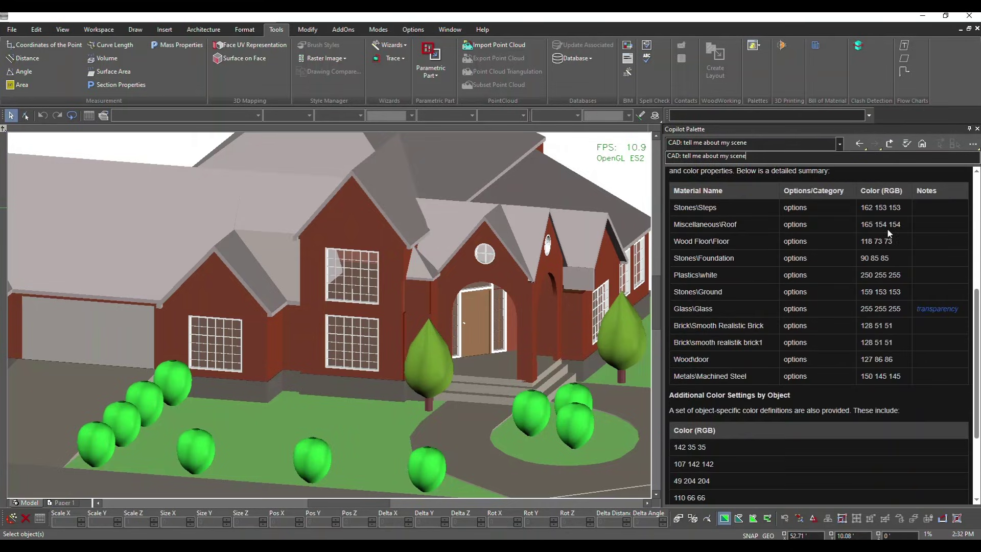
left_click(973, 144)
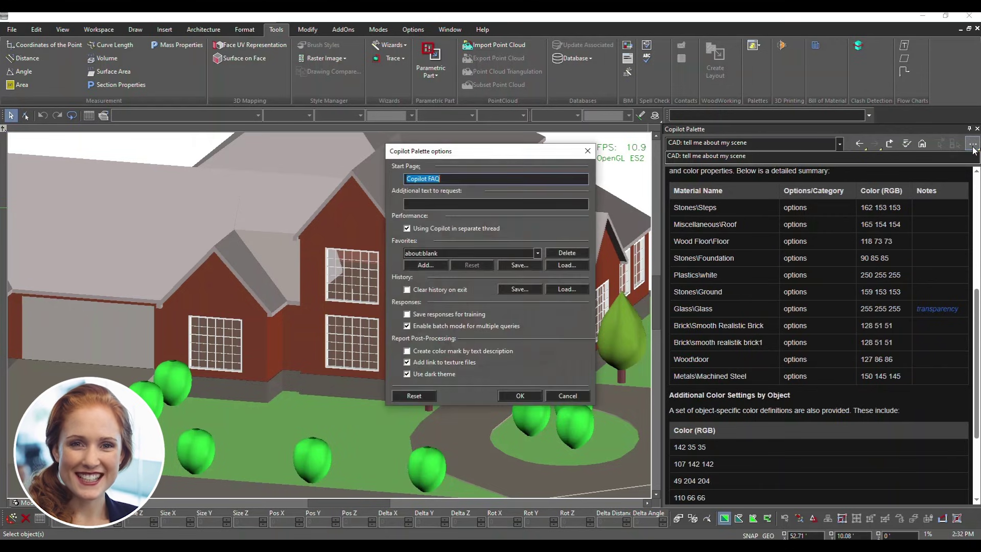
Enable Create color mark in the Copilot Palette options.
left_click(406, 352)
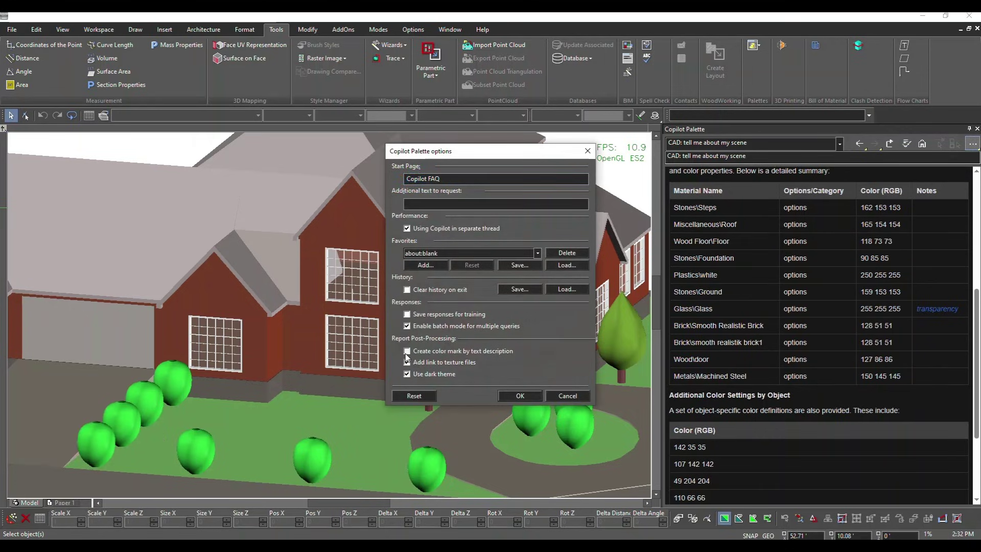
left_click(519, 396)
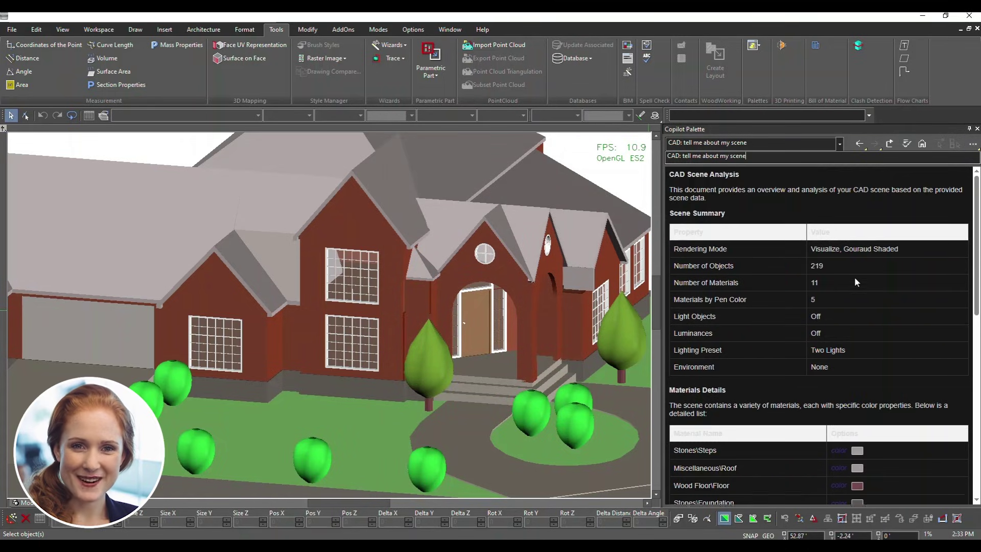
scroll(854, 277, "down", 4)
scroll(857, 279, "down", 1)
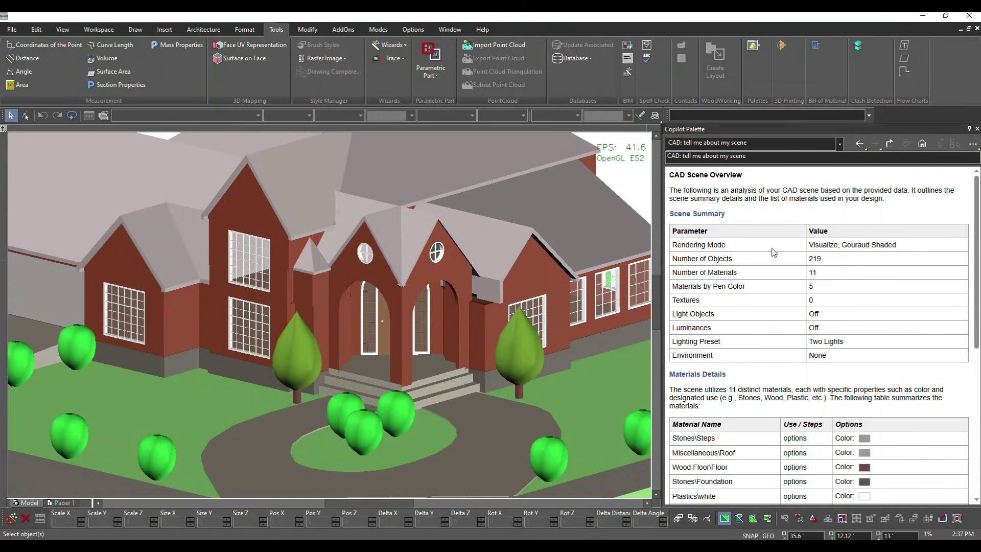
Turn on Use dark theme in the Copilot Palette options.
left_click(973, 146)
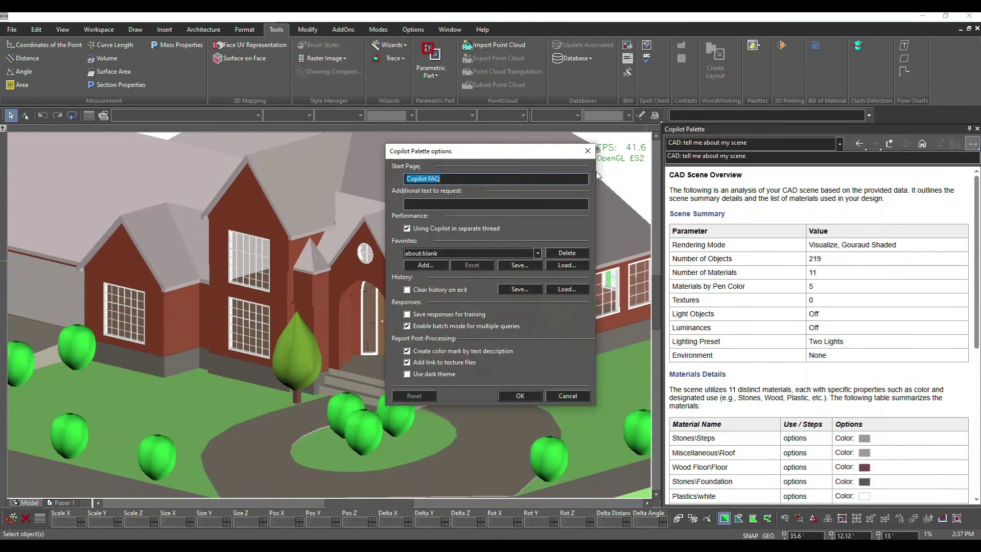
left_click_drag(475, 153, 469, 162)
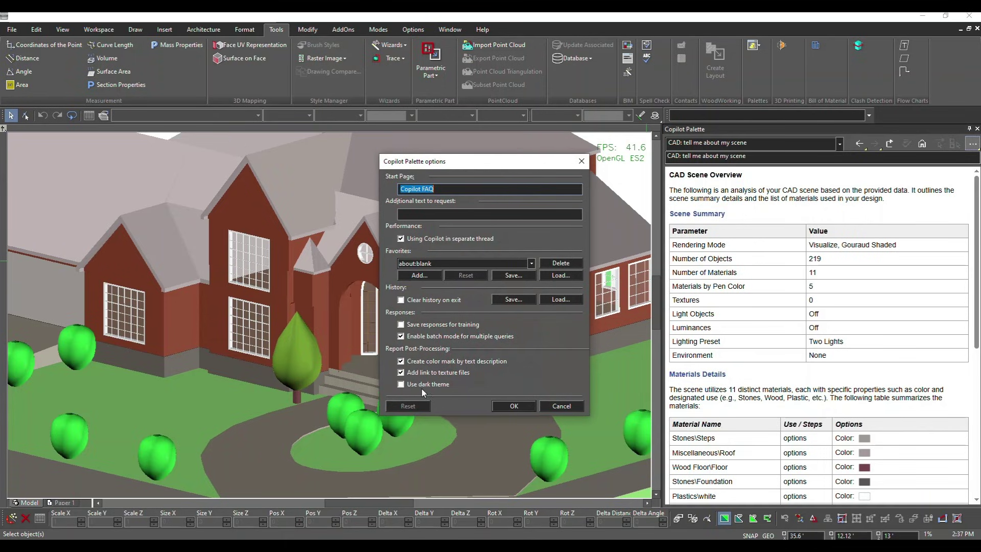
left_click(401, 384)
left_click(512, 405)
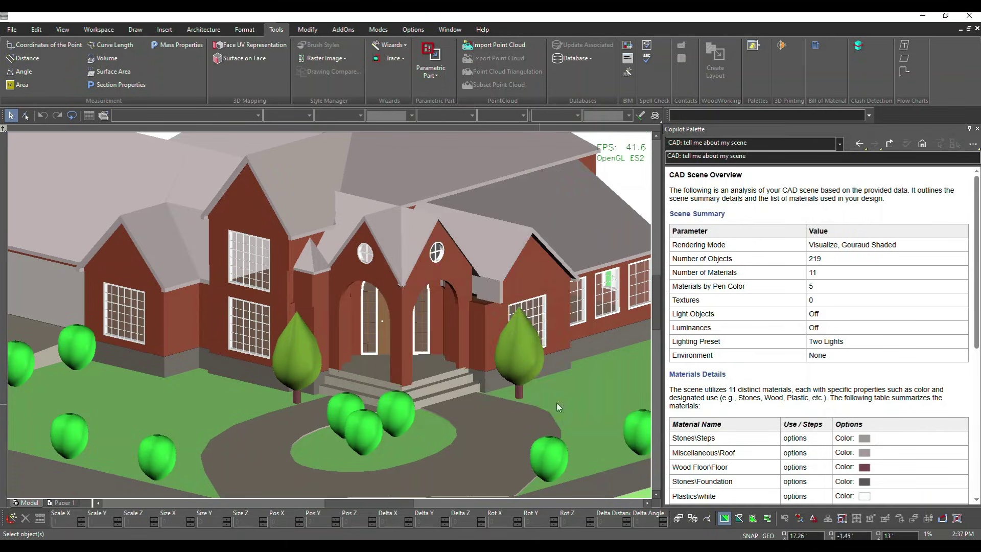
Resubmit the scene question and review the regenerated overview.
left_click(906, 145)
scroll(842, 307, "down", 2)
scroll(842, 318, "down", 5)
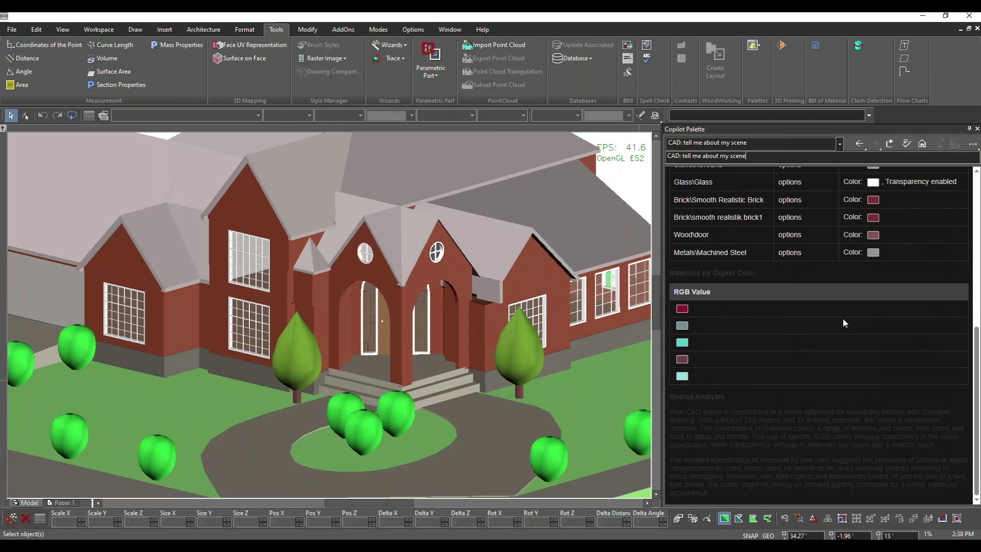
scroll(841, 448, "up", 6)
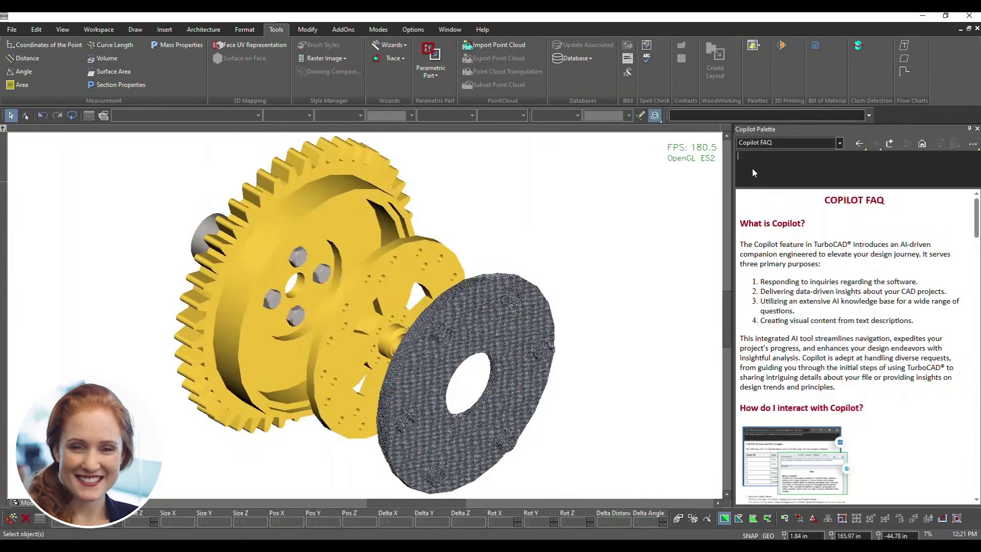
Ask 'CAD: Tell me about my scene.' for the gear assembly and preview its bump-map texture file.
type("CAD")
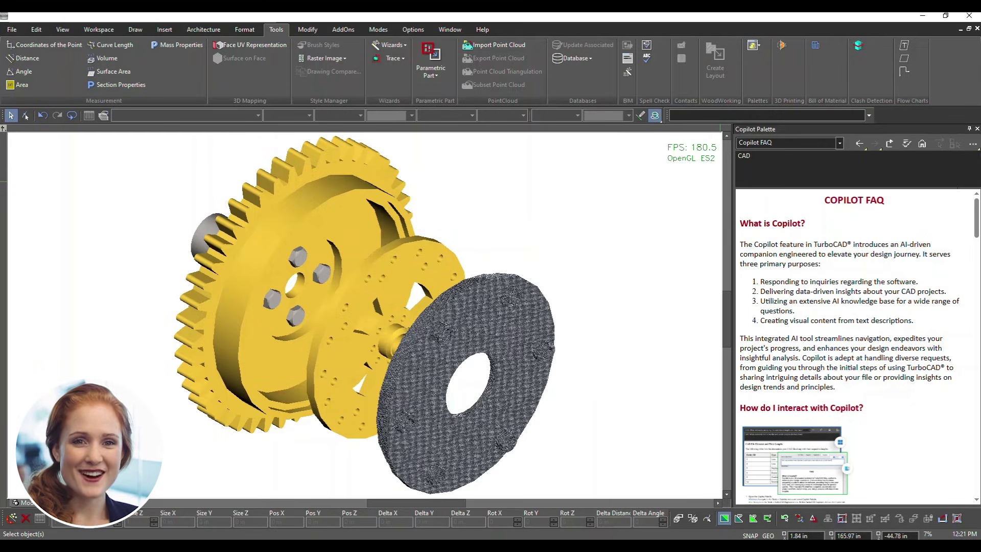
type(": Tell me about my scene.")
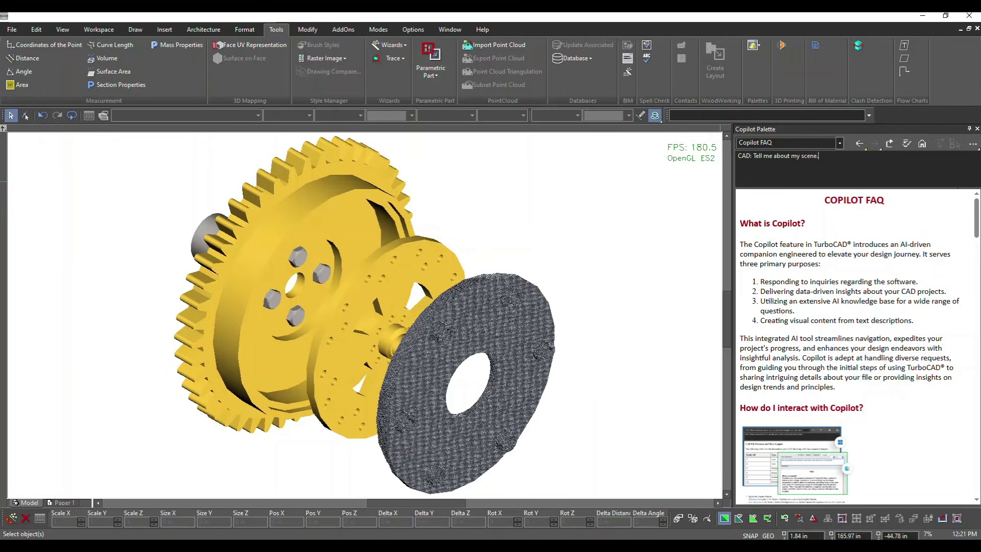
left_click(906, 143)
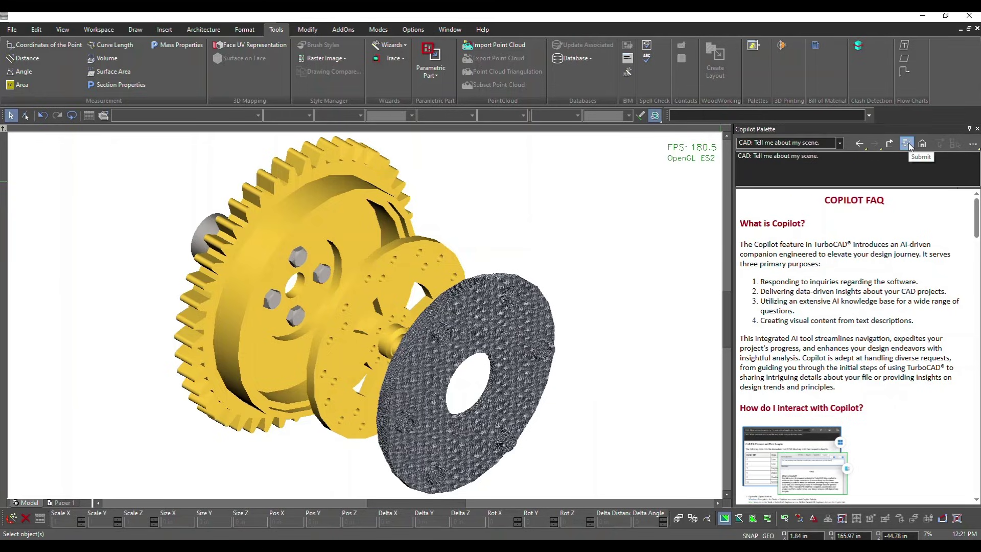
scroll(868, 221, "down", 5)
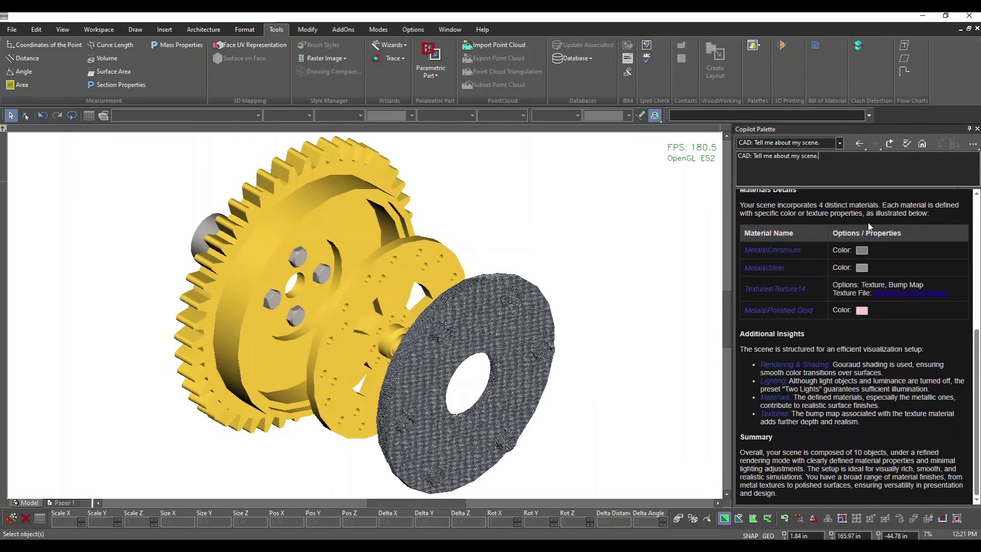
left_click(914, 295)
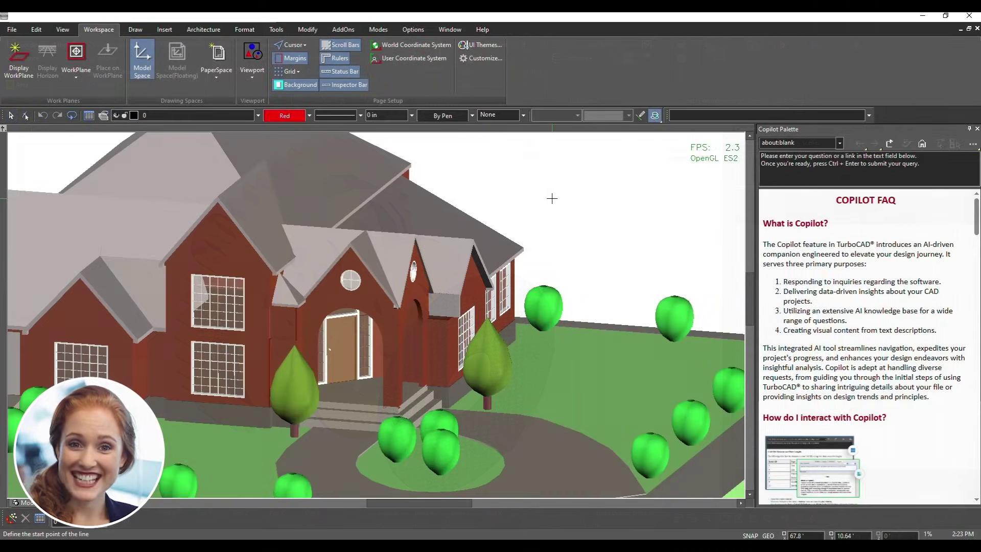
Send a 'CAD:' scene question to Copilot.
left_click(784, 170)
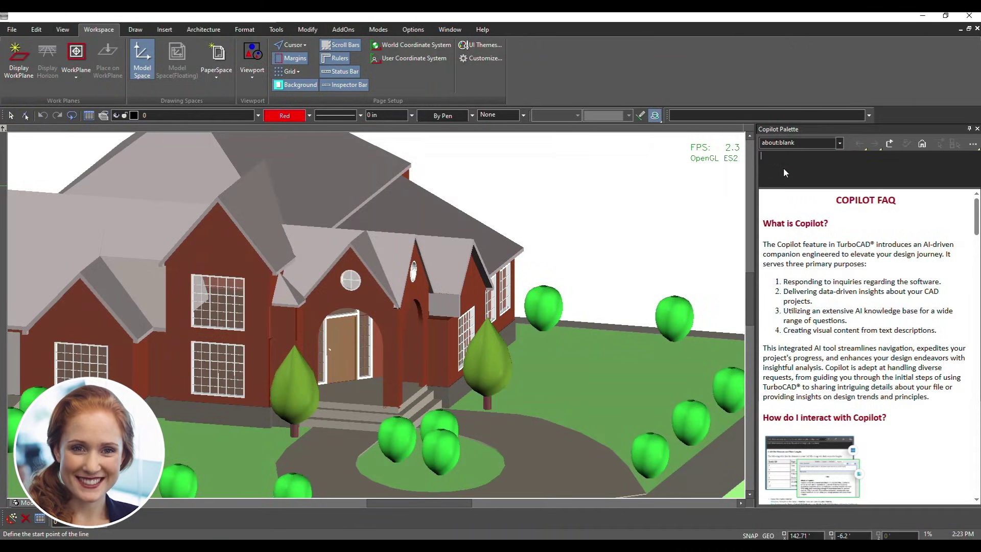
type("CAD: Tell me about my scene")
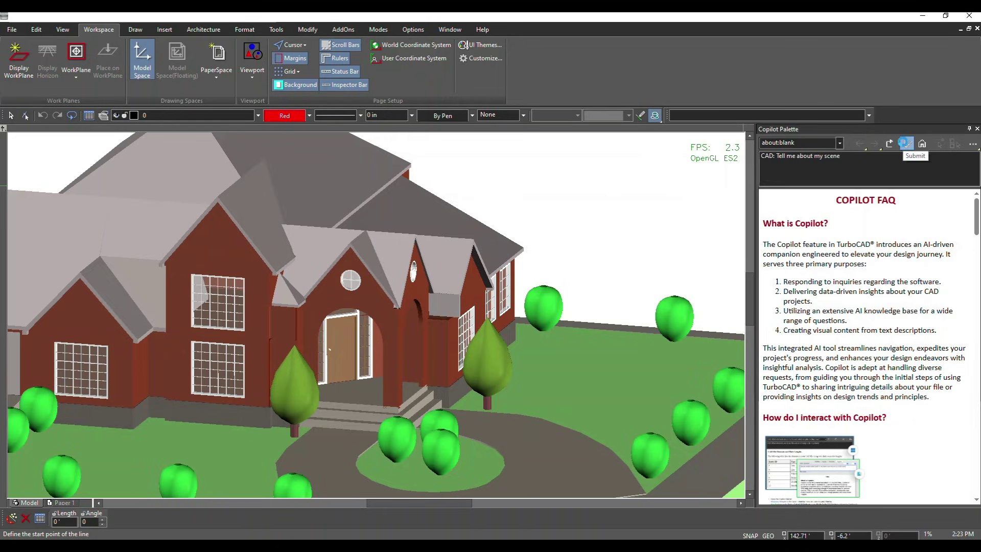
left_click(904, 144)
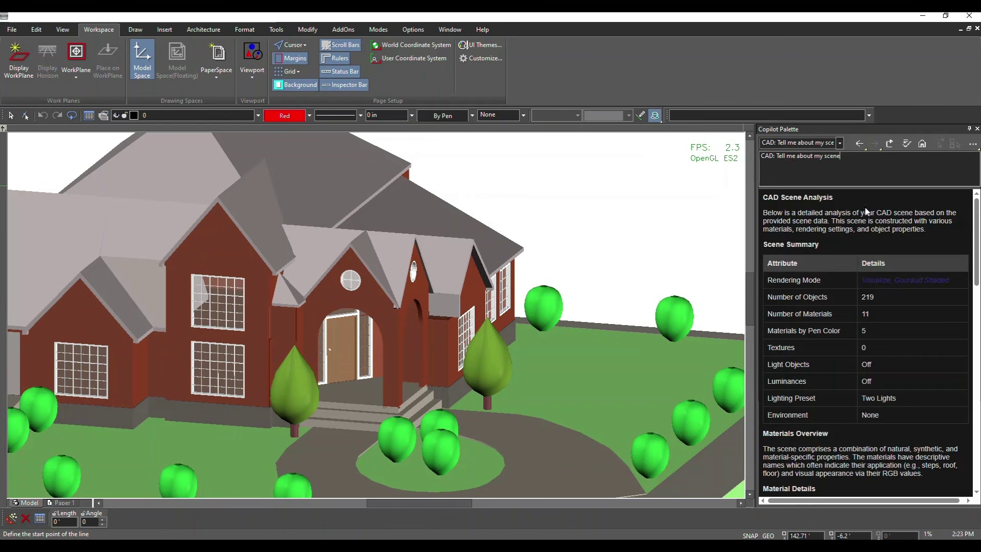
Scroll through the report's Materials and Summary Analysis sections, then back to the top.
scroll(871, 224, "down", 1)
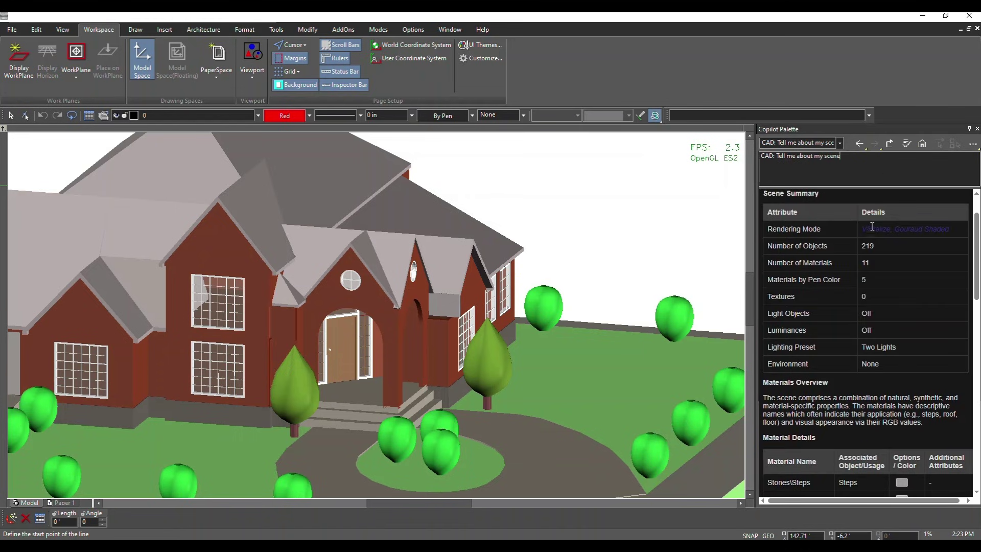
scroll(869, 222, "down", 1)
scroll(869, 240, "down", 1)
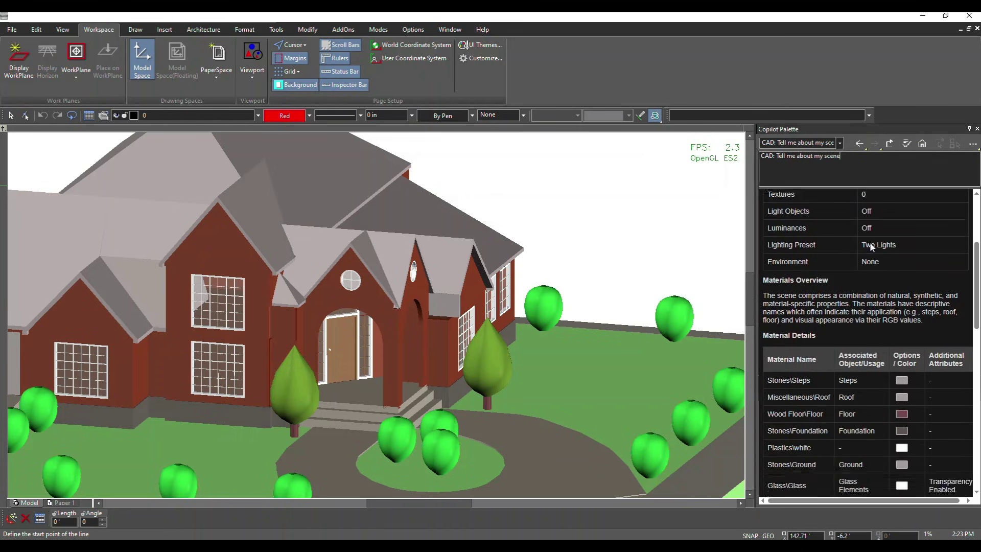
scroll(862, 269, "down", 3)
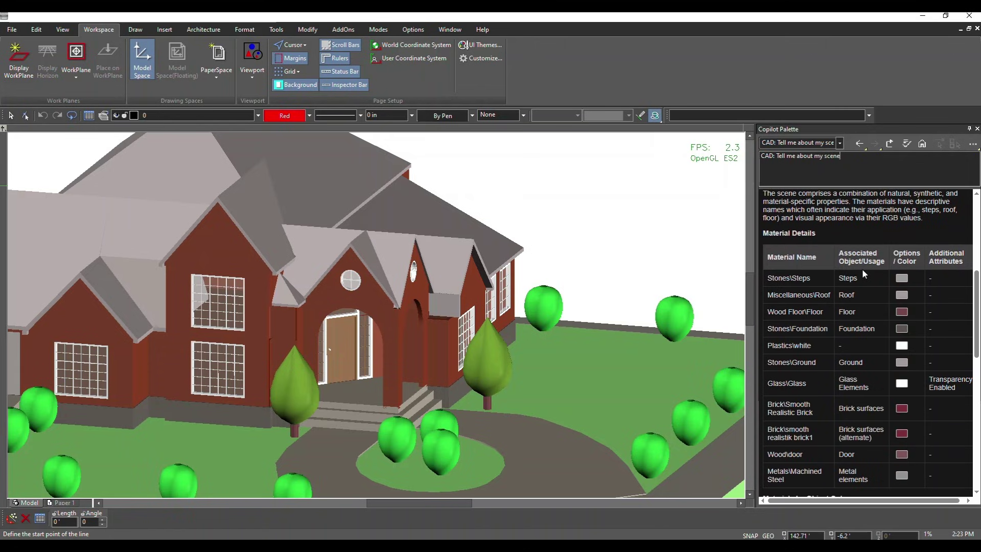
scroll(862, 268, "down", 2)
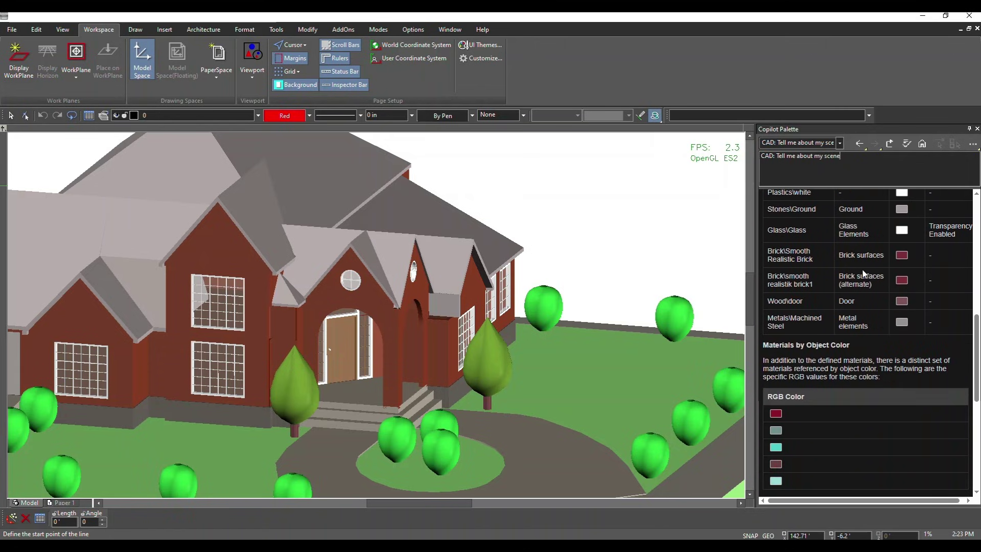
scroll(862, 273, "down", 4)
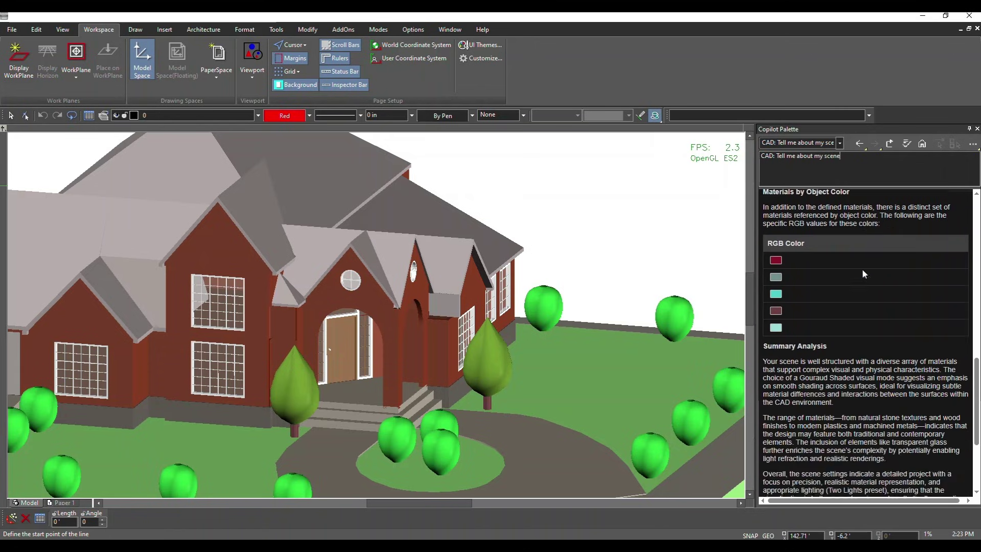
scroll(862, 269, "down", 2)
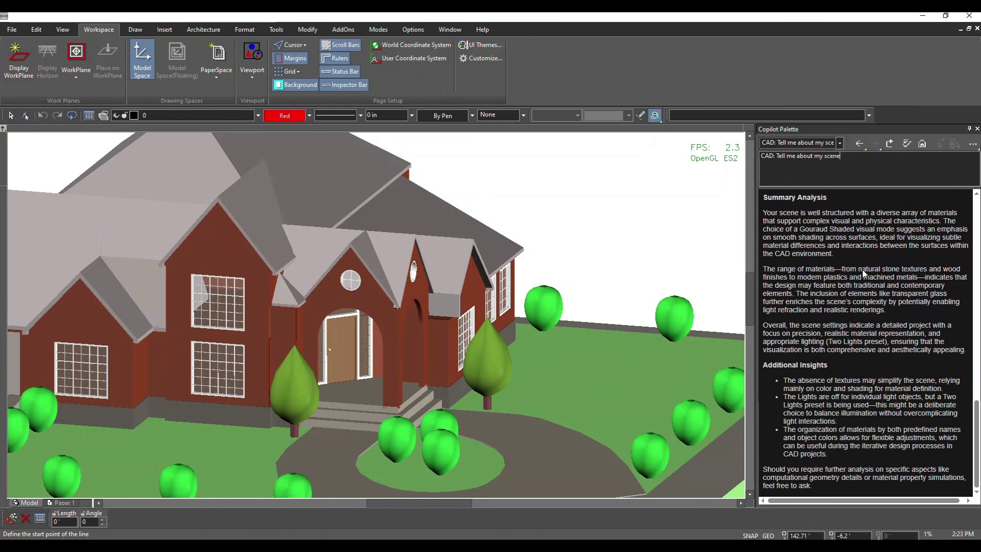
scroll(862, 268, "up", 10)
scroll(862, 268, "up", 5)
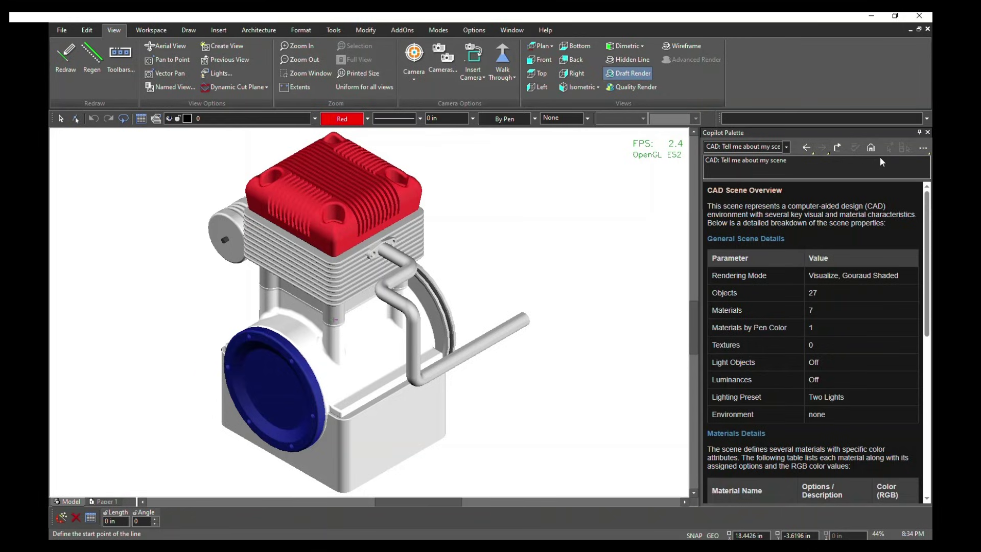
Show the engine report before post-processing via Advanced, then go back to the formatted report.
left_click(923, 147)
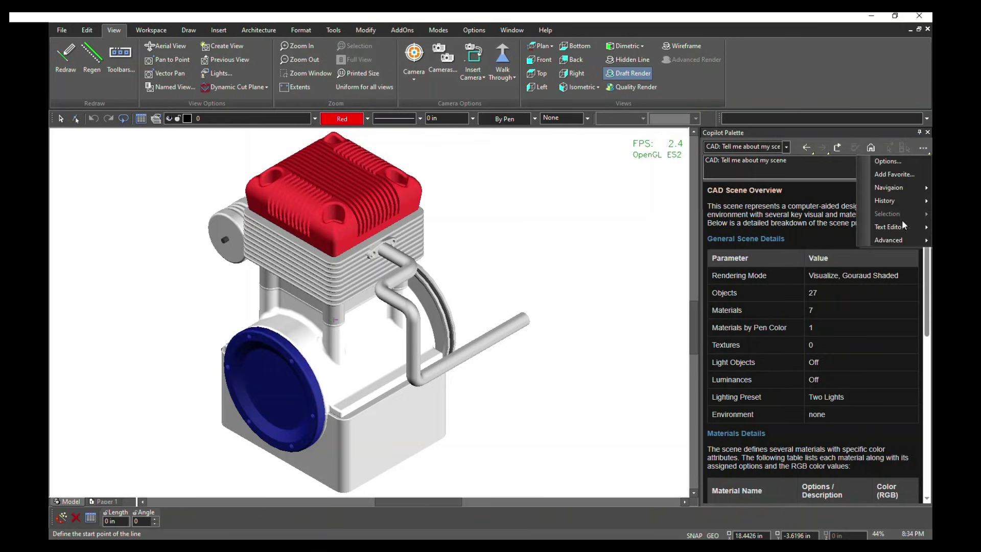
mouse_move(900, 244)
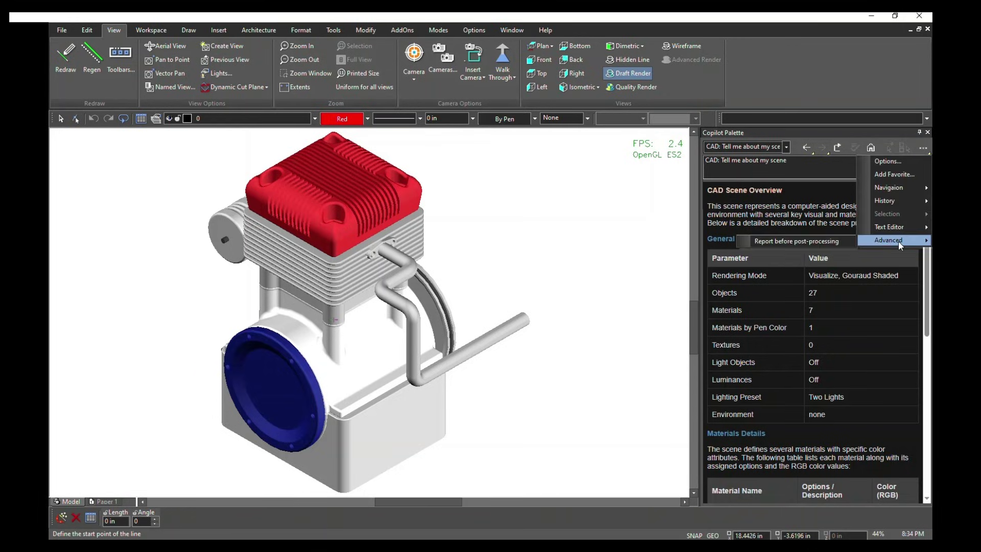
left_click(826, 241)
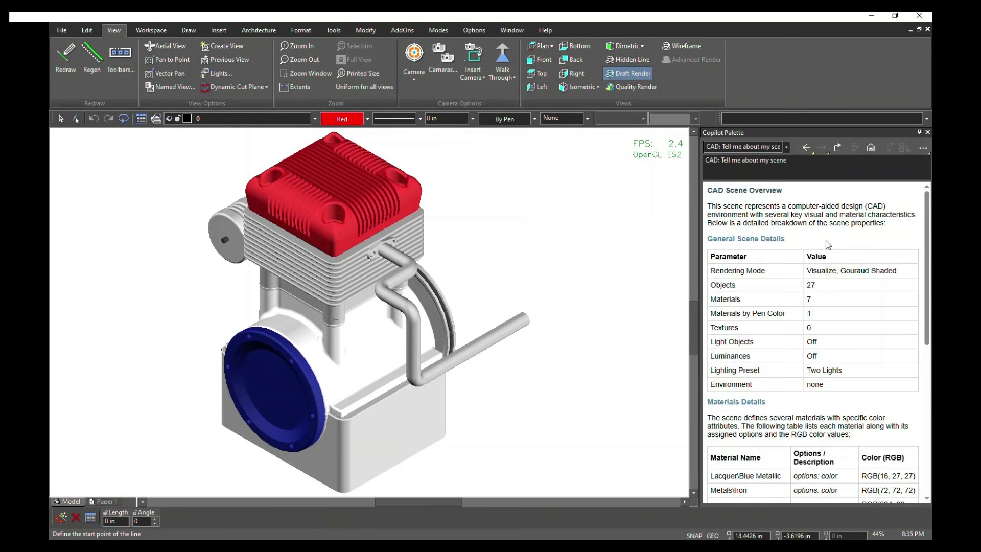
left_click(805, 147)
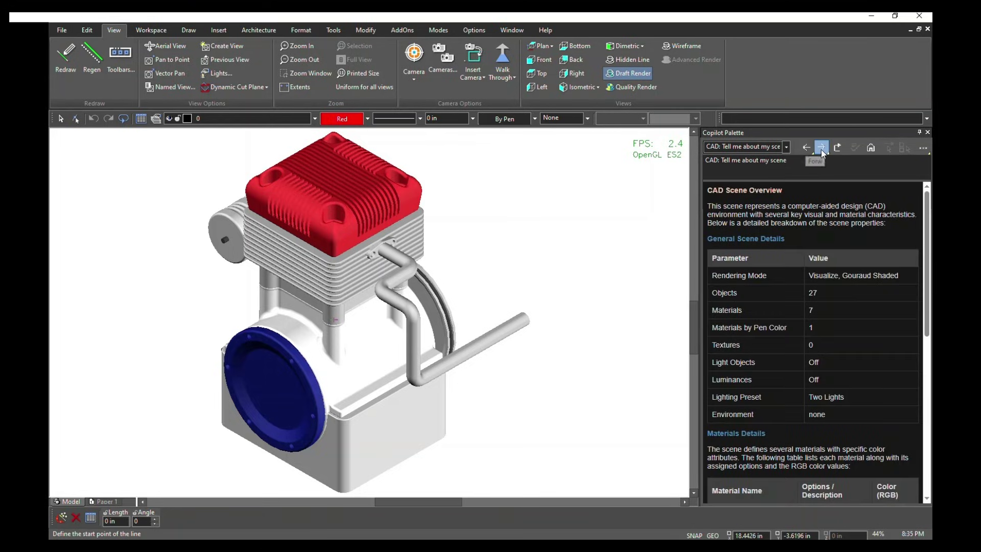
scroll(820, 259, "down", 3)
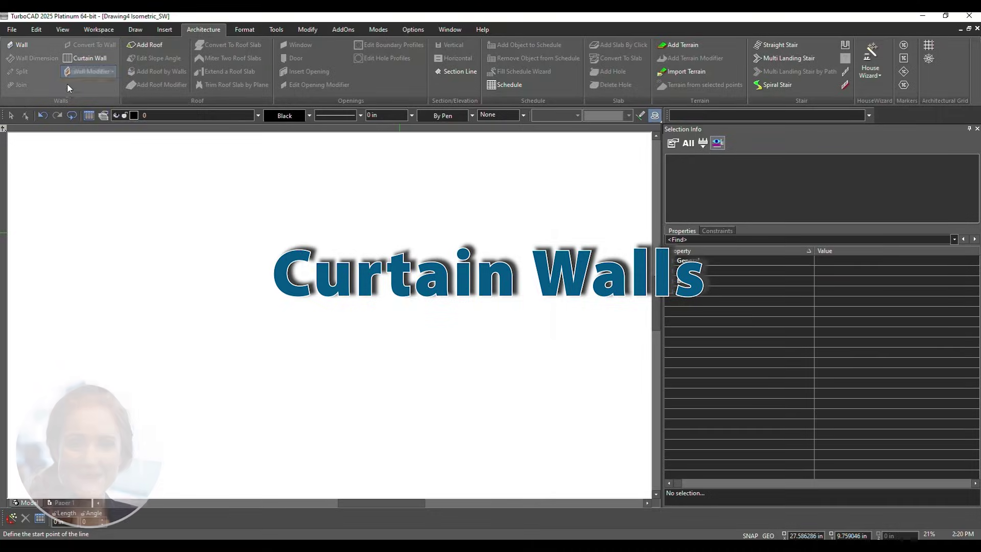
Start a curtain wall from the Architecture tab in the empty isometric Drawing4.
left_click(90, 60)
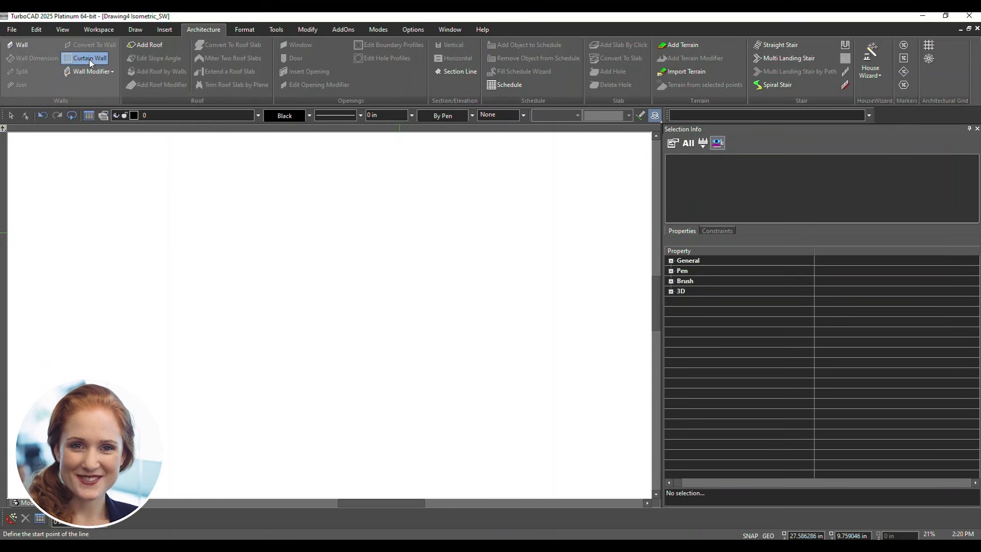
left_click(90, 60)
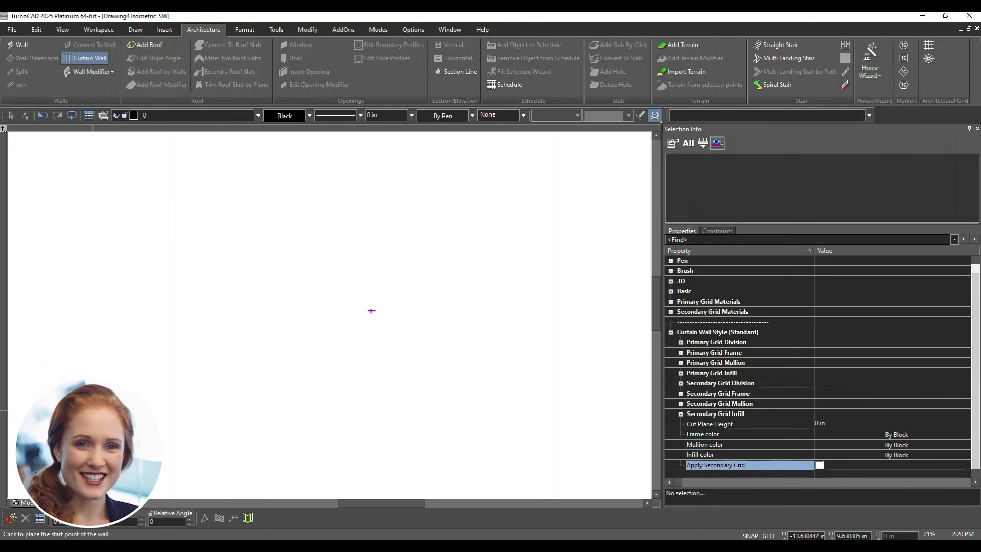
Draw two joined curtain wall segments in an L with secondary grid, then switch to Arc Wall.
left_click(88, 371)
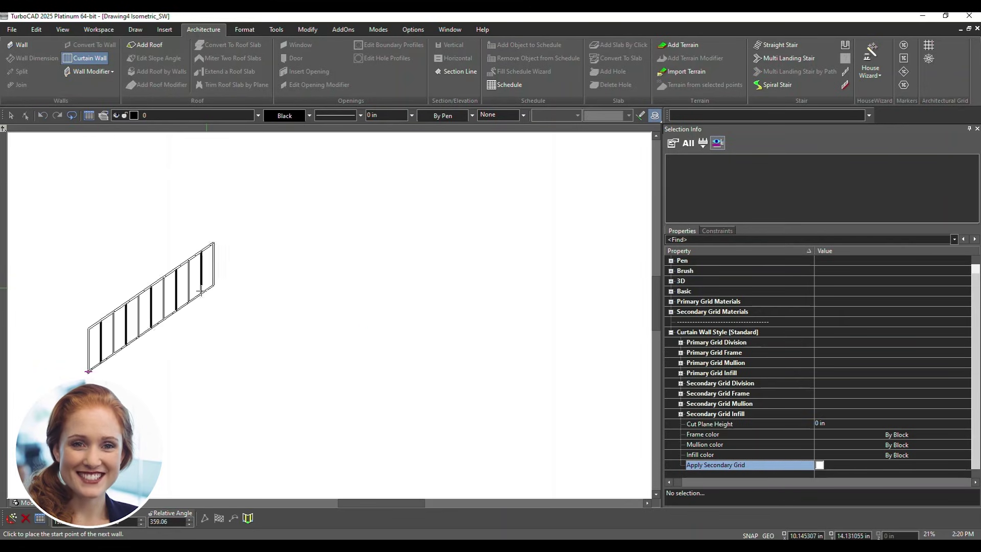
left_click(209, 295)
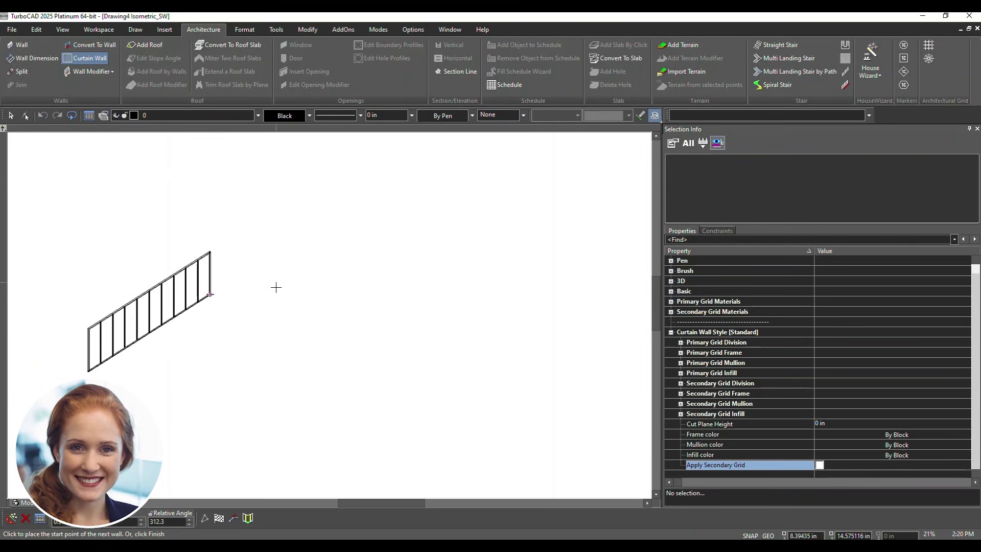
left_click(267, 325)
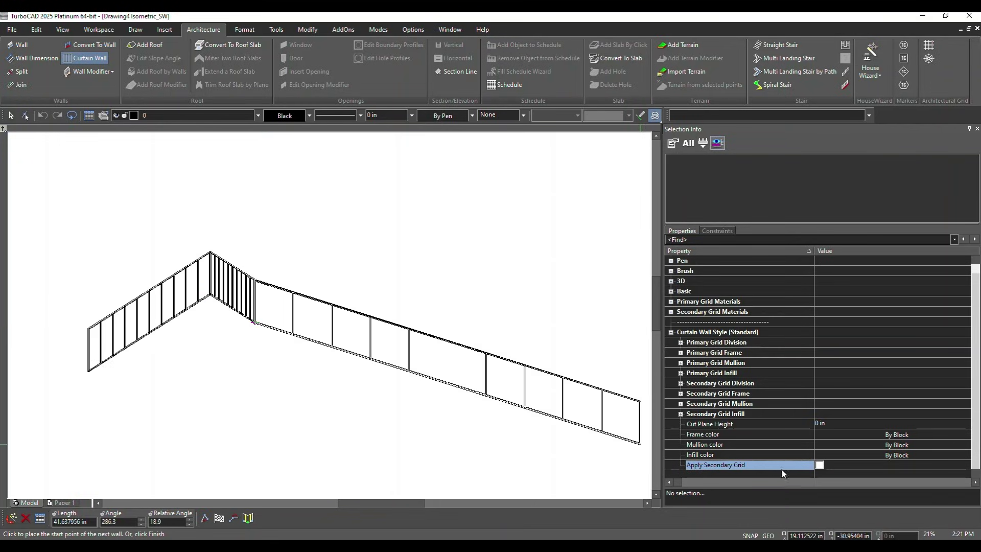
left_click(818, 465)
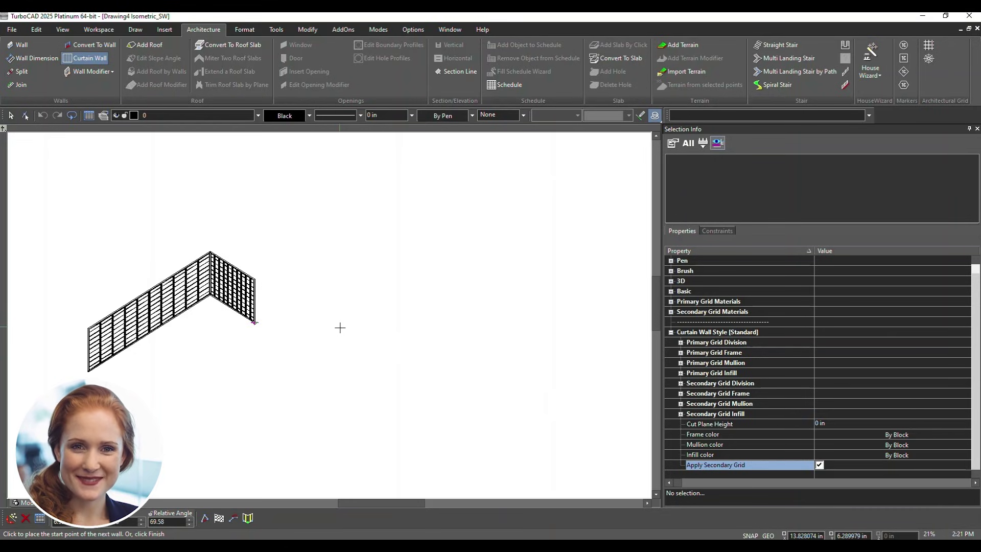
right_click(340, 327)
left_click(373, 425)
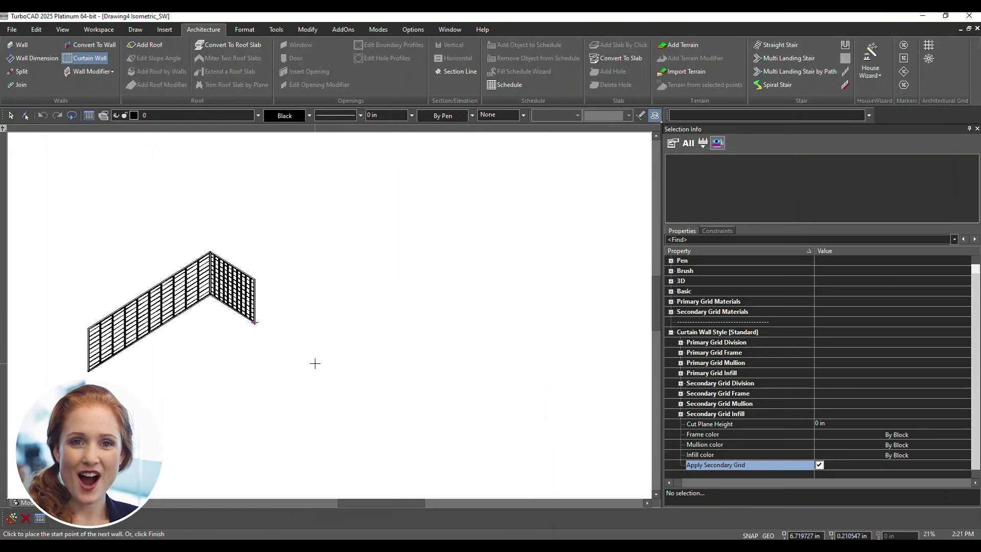
Add a curved arc curtain wall section from the corner, then return to straight segments.
left_click(328, 327)
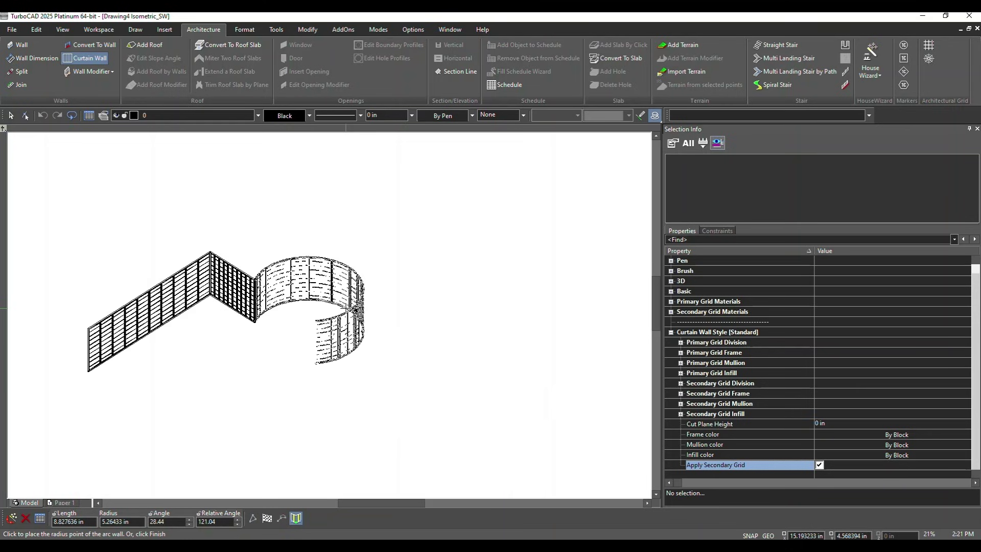
left_click(345, 394)
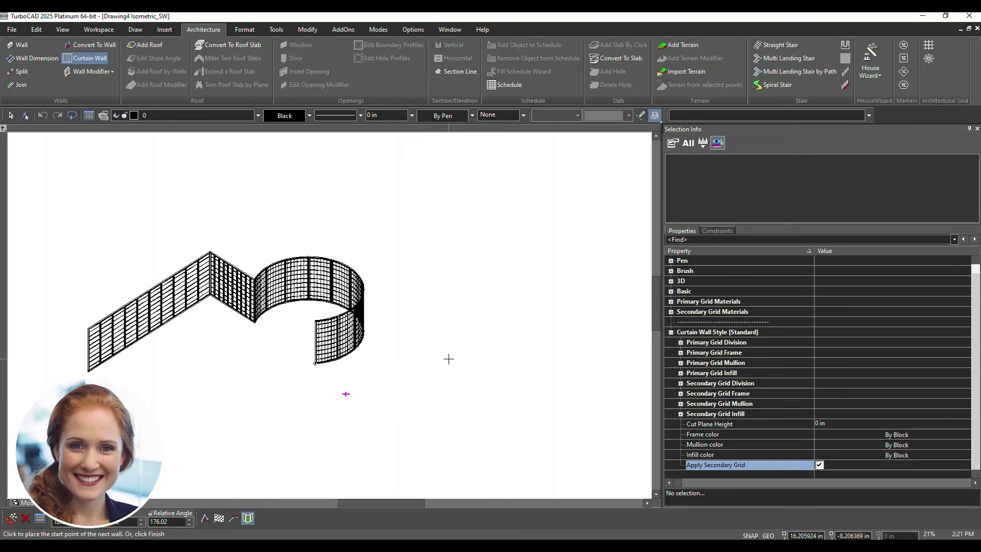
right_click(449, 358)
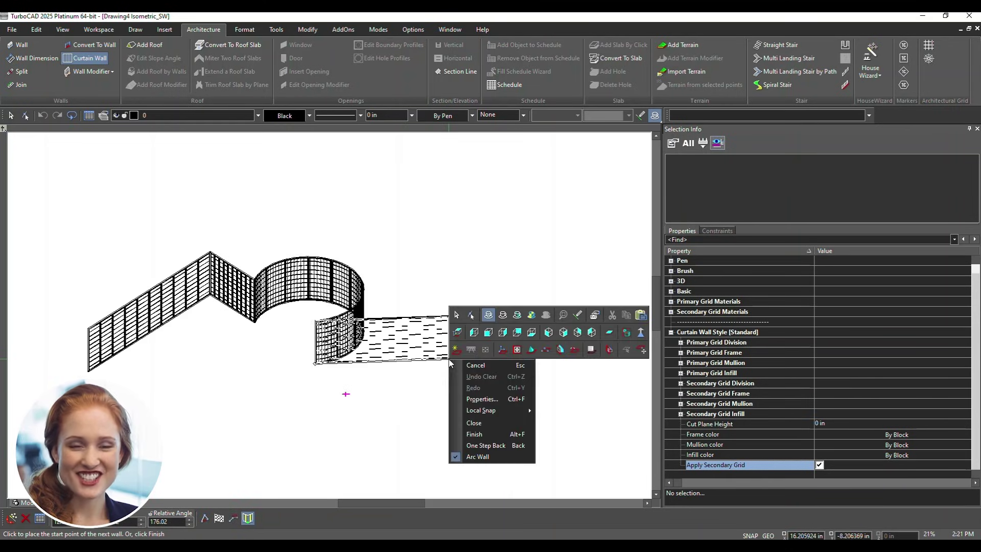
left_click(473, 456)
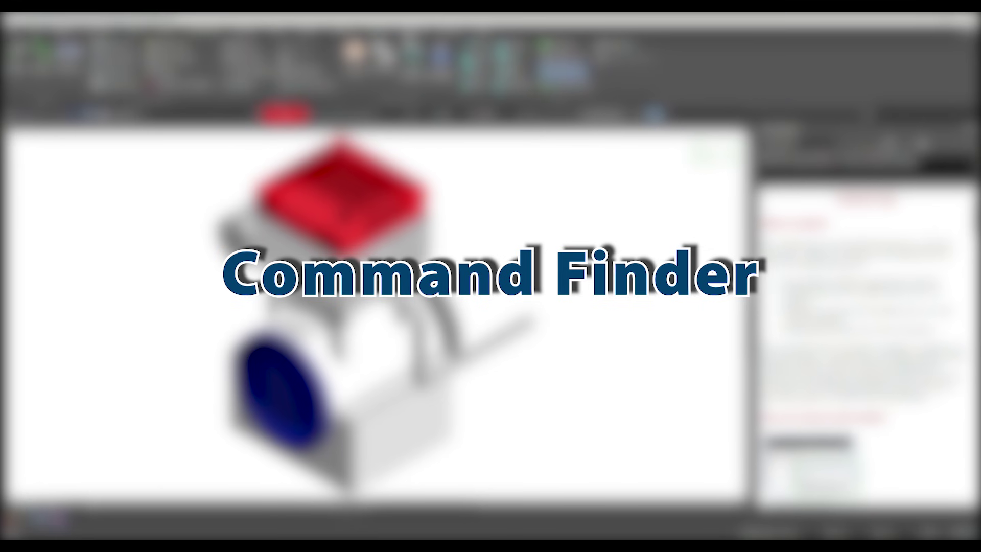
Search commands for Boolean, Offset and Print, then run Modify/Imprint edge from the matches.
left_click(697, 116)
type("Bo")
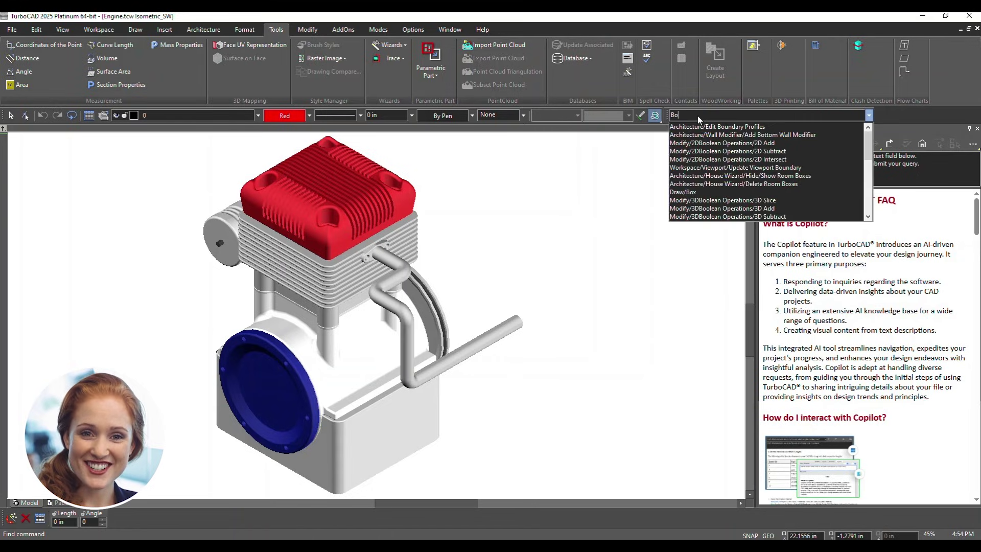
type("olean")
key("BackSpace")
key("BackSpace")
key("BackSpace")
key("BackSpace")
key("BackSpace")
key("BackSpace")
key("BackSpace")
type("Offset")
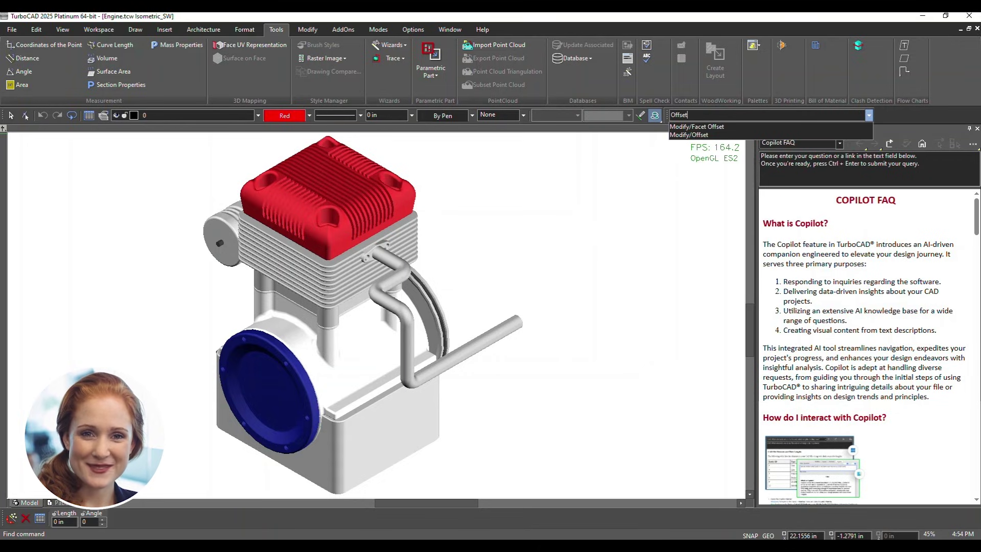
key("BackSpace")
key("BackSpace")
key("BackSpace")
key("BackSpace")
key("BackSpace")
key("BackSpace")
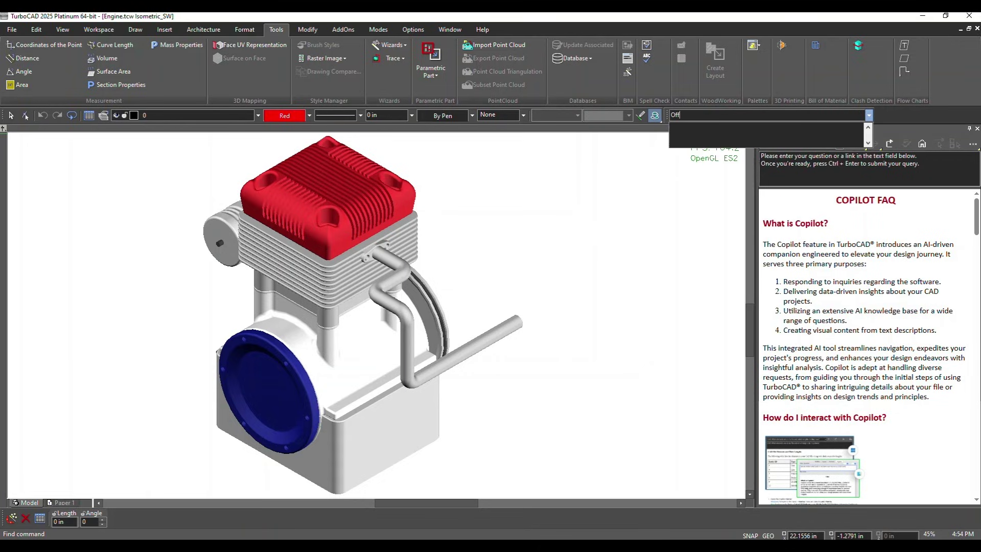
type("Print")
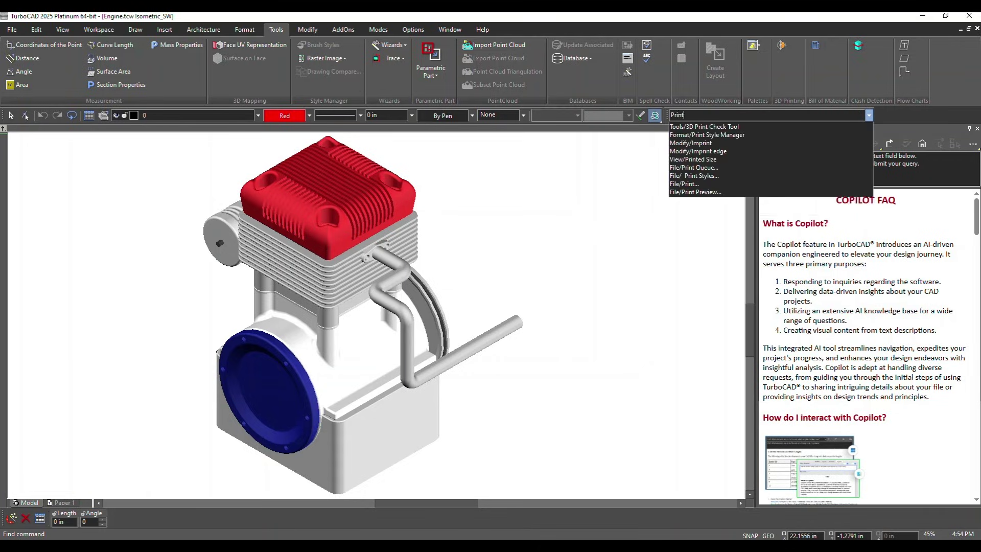
key("Down")
key("Down")
key("Down")
key("Down")
key("Return")
scroll(156, 55, "down", 4)
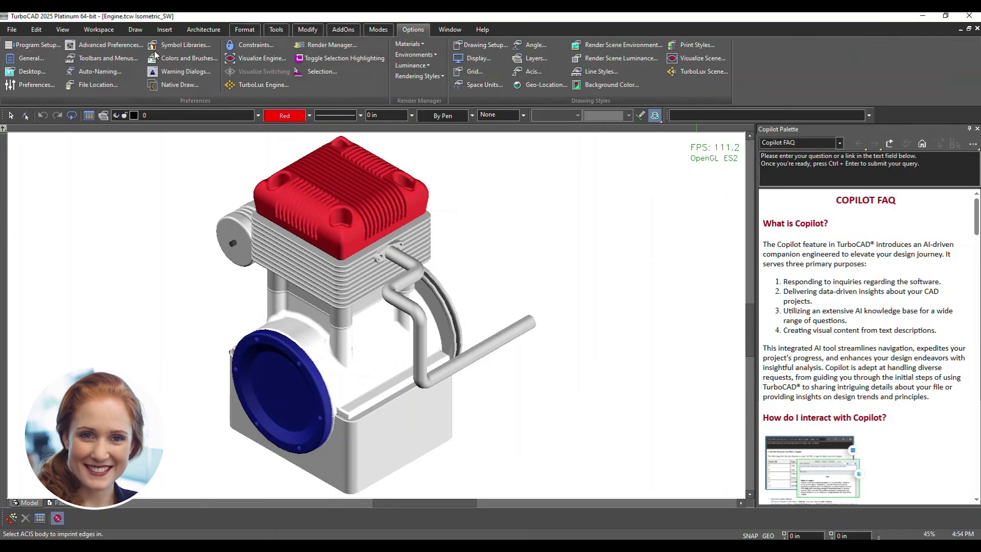
left_click(35, 72)
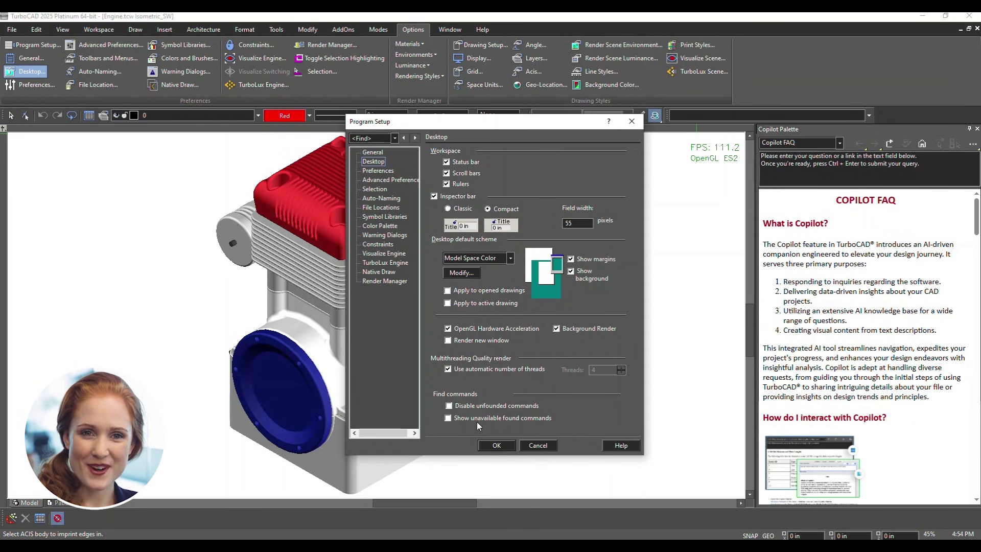
left_click(496, 446)
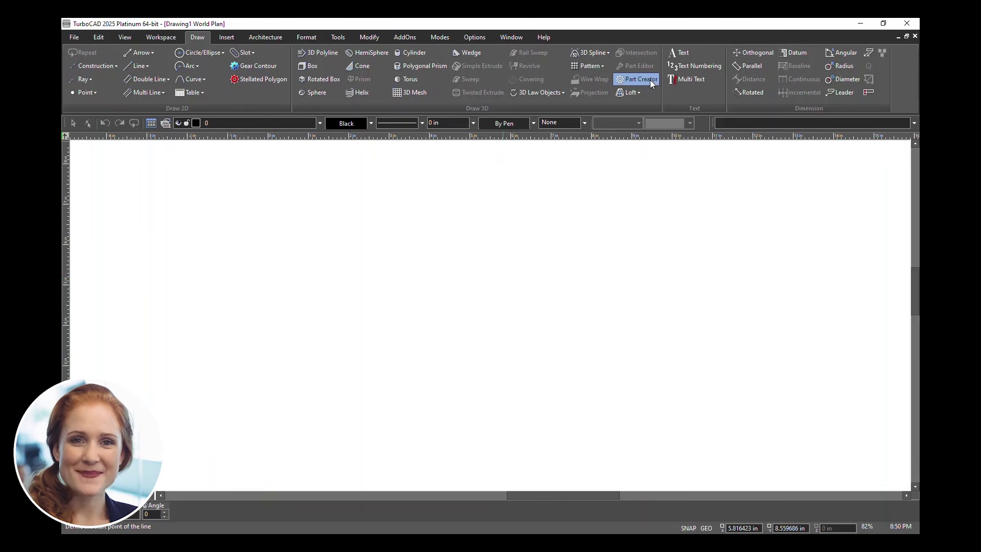
Generate a Herringbone Ring gear with the AI part creation tool and accept it.
left_click(649, 79)
left_click(594, 291)
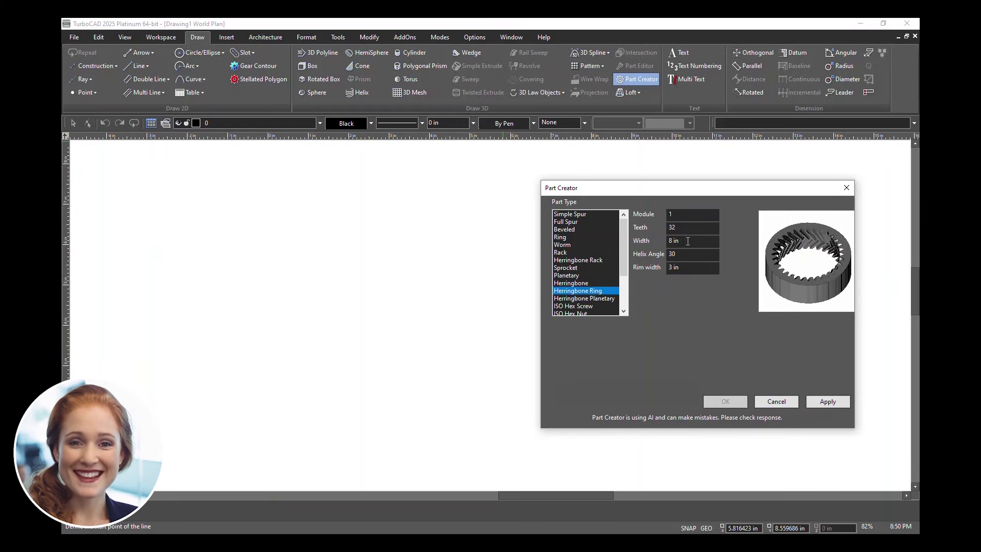
left_click(819, 402)
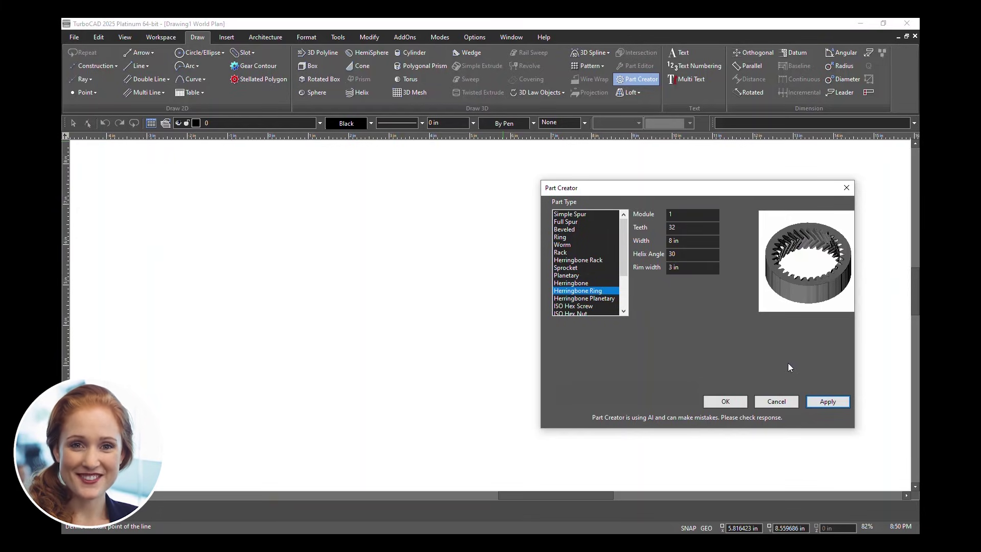
left_click(727, 400)
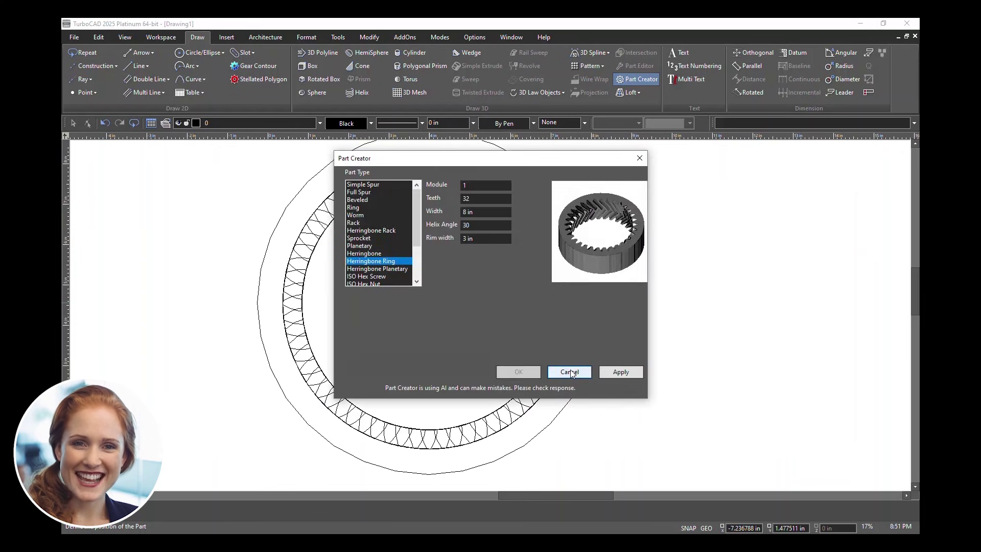
left_click(570, 372)
View the gear in Isometric_SW, shade it and return to wireframe, then open it in Part Editor.
right_click(638, 337)
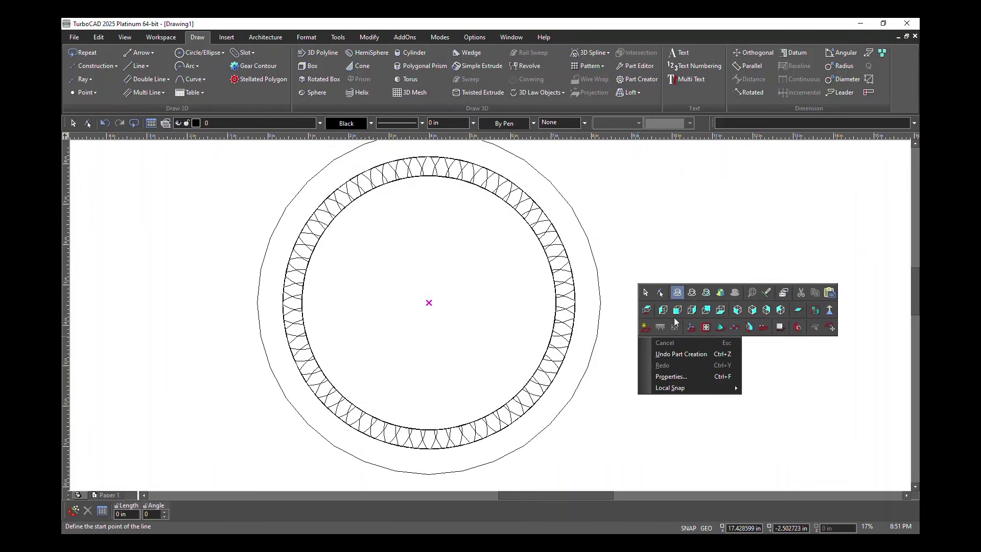
left_click(735, 310)
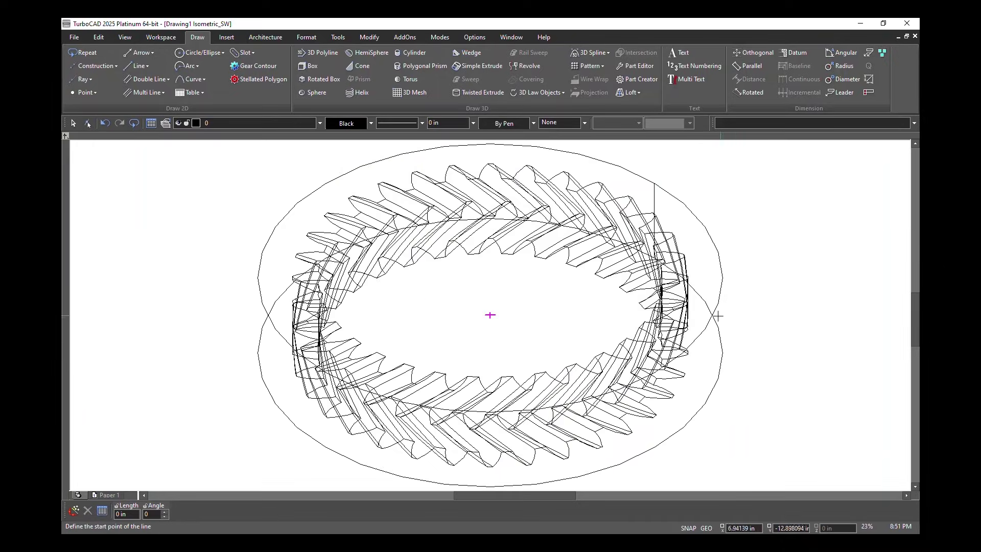
right_click(595, 229)
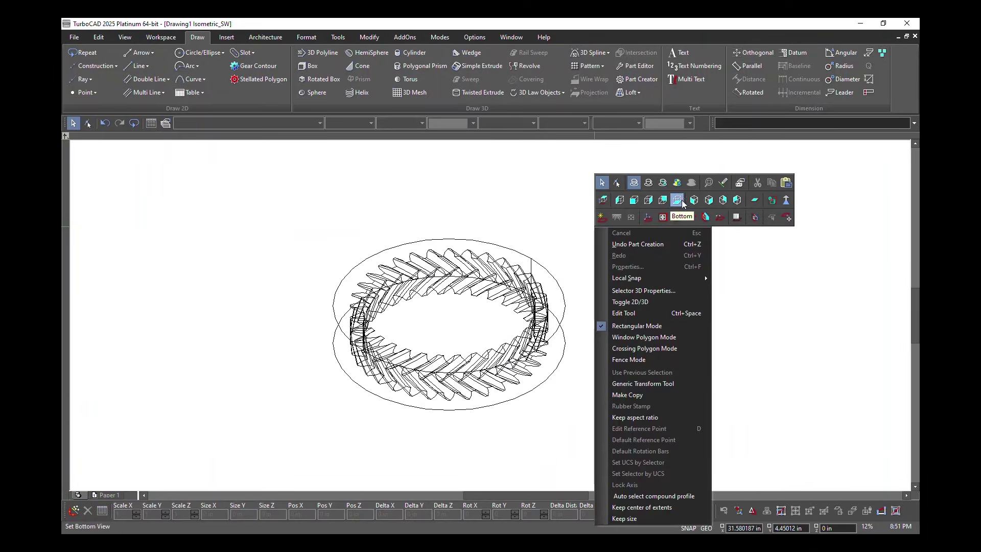
left_click(662, 182)
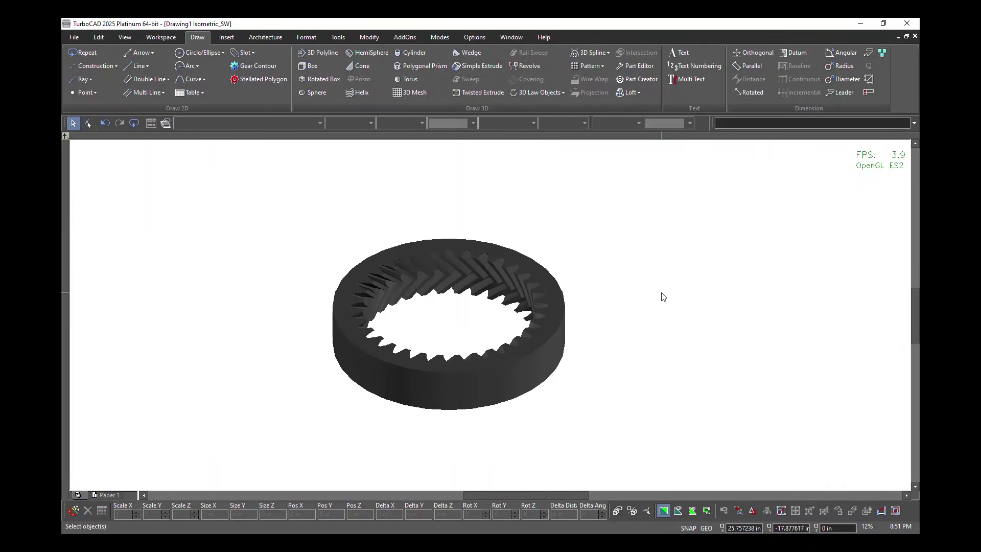
right_click(659, 278)
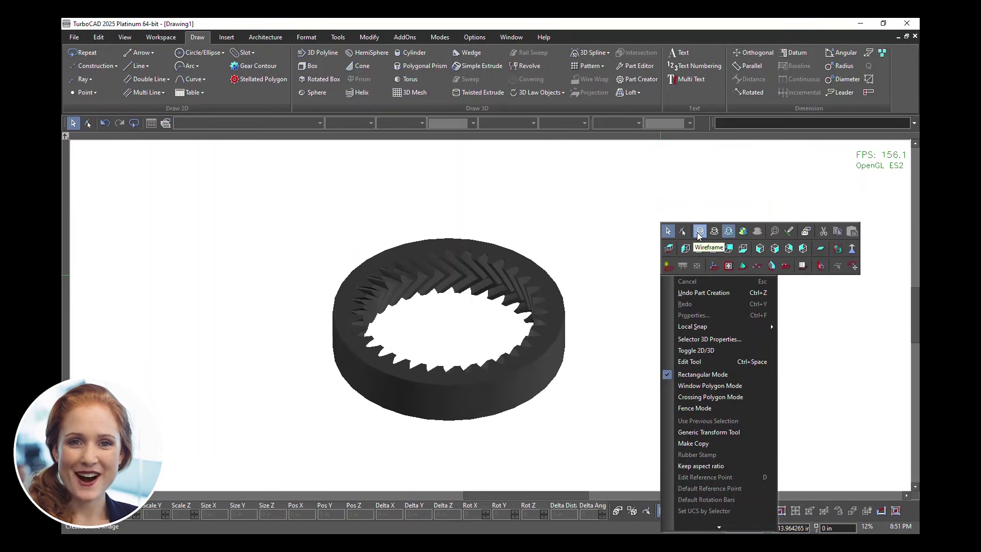
left_click(697, 233)
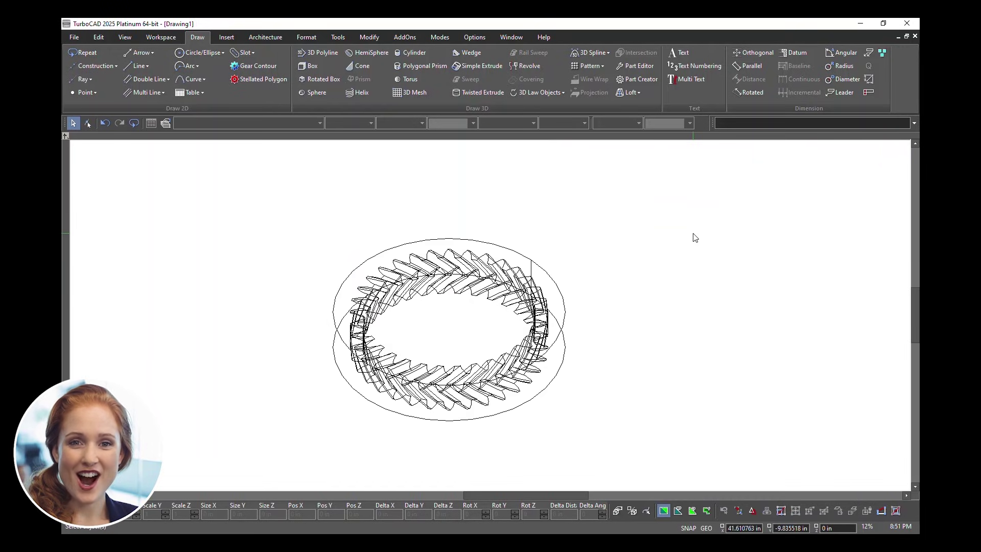
left_click(632, 65)
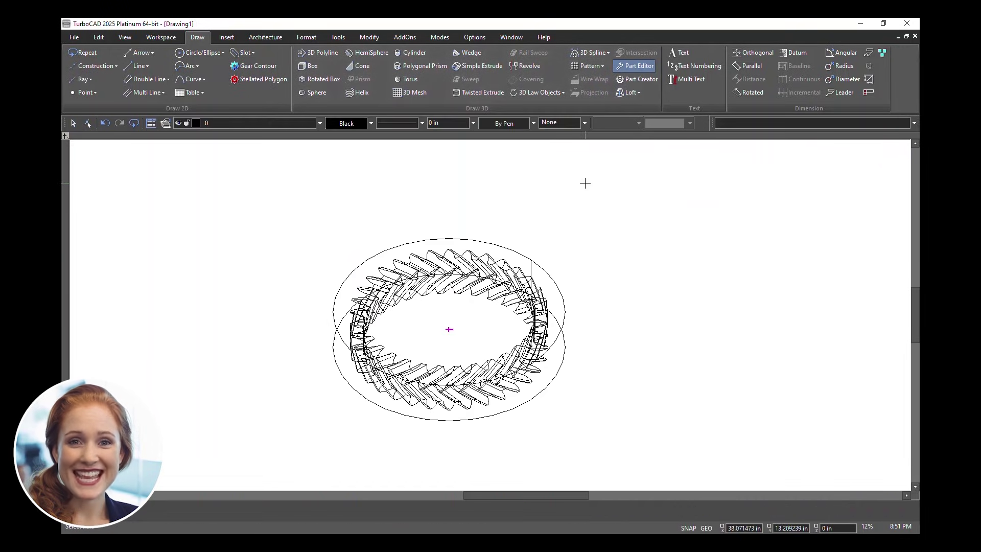
left_click(515, 267)
Set the gear to Teeth 45, Width 10, Helix Angle 45 and Rim width 5, and apply.
double_click(711, 217)
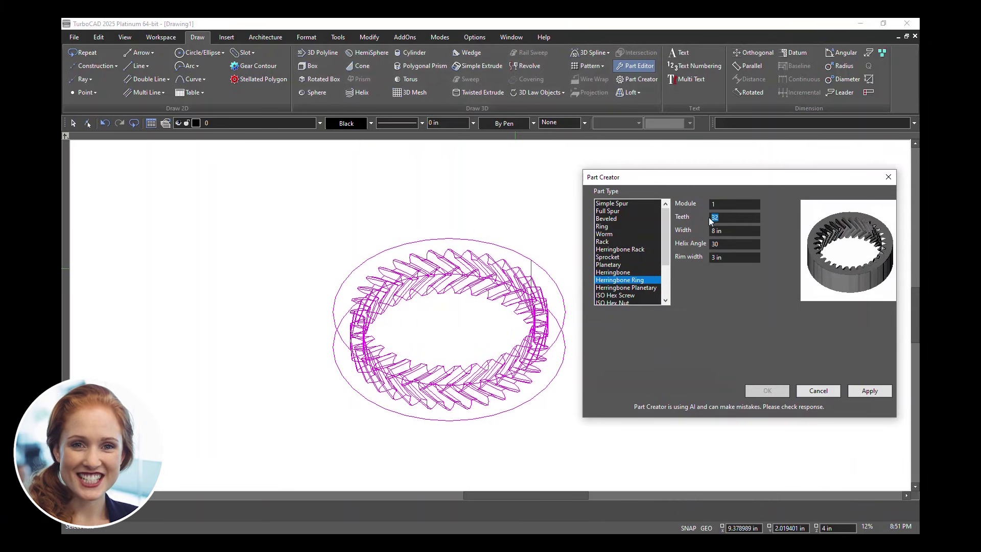
type("45")
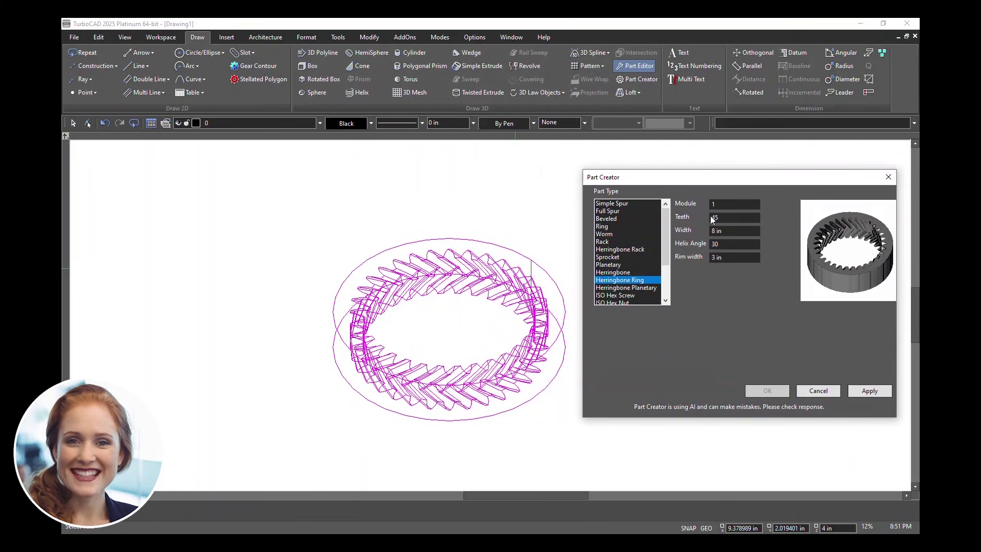
double_click(712, 231)
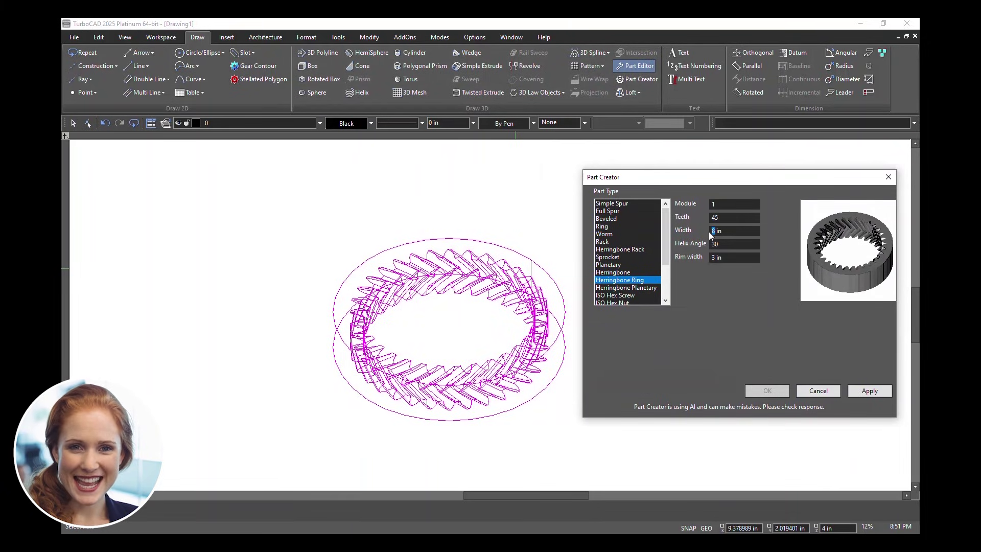
type("10")
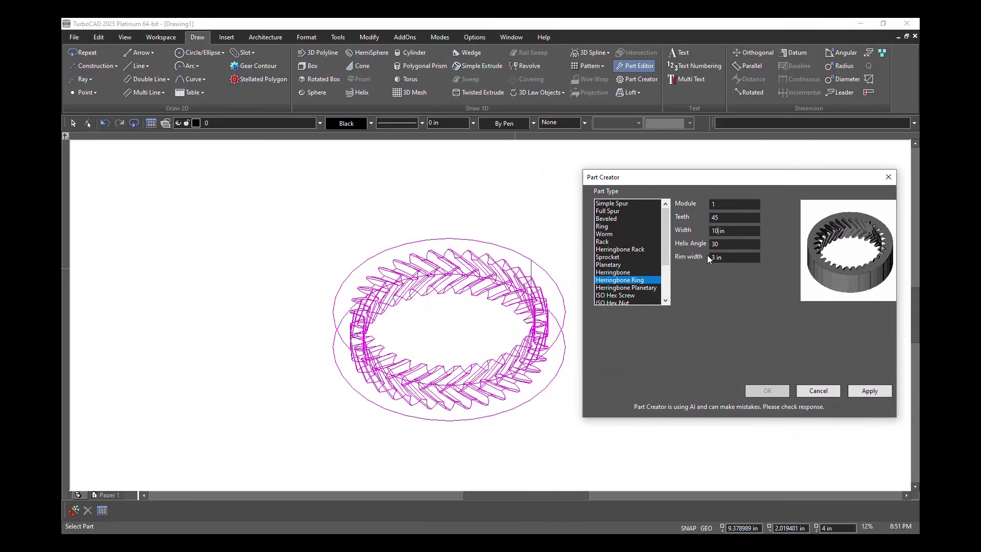
double_click(714, 244)
type("45")
double_click(712, 258)
type("5")
left_click(868, 390)
left_click(766, 390)
Deselect the rebuilt gear and display it as a shaded solid.
left_click(630, 335)
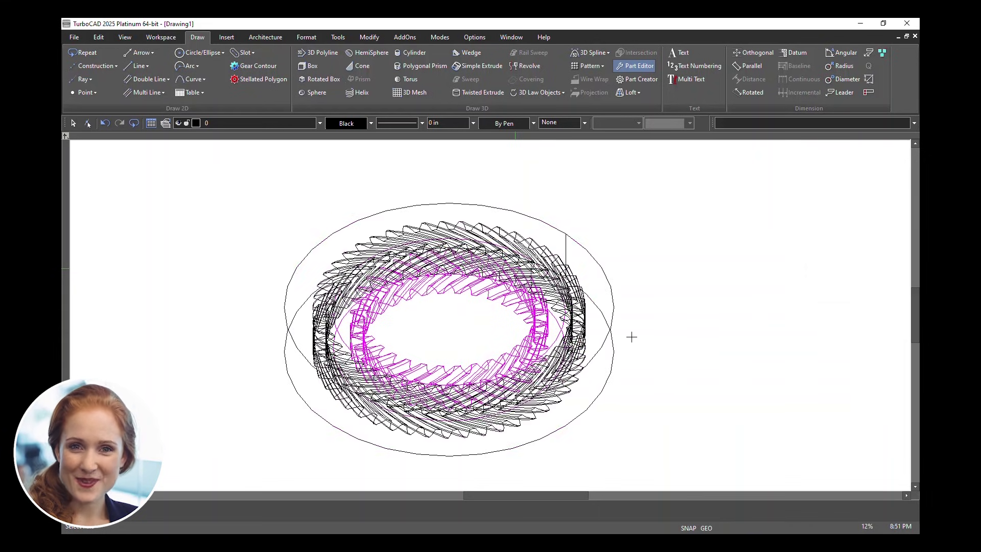
scroll(645, 332, "up", 3)
scroll(490, 315, "down", 3)
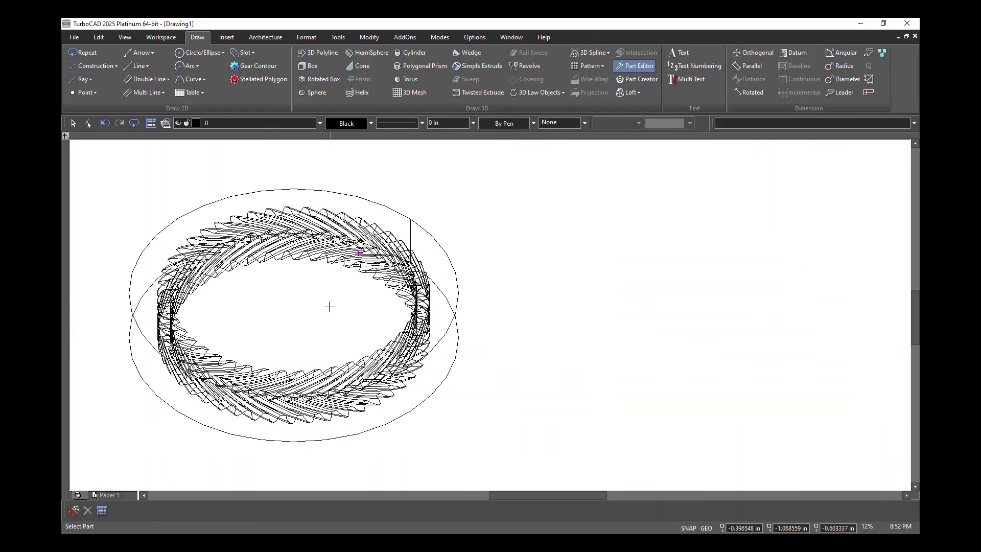
right_click(509, 265)
left_click(577, 218)
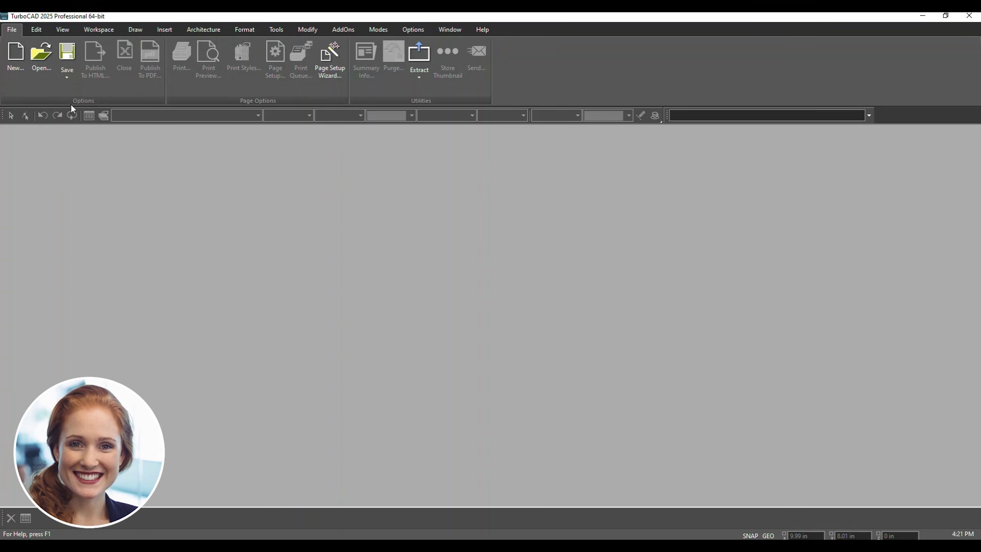
Open Assemblage 2024_to_2023.step with high facet quality import settings.
left_click(43, 72)
left_click(391, 232)
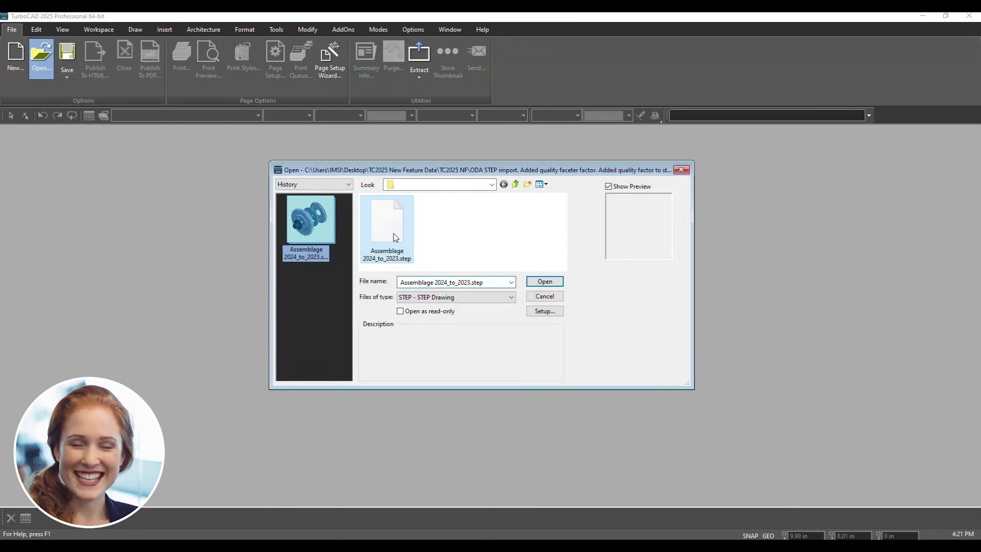
left_click(544, 311)
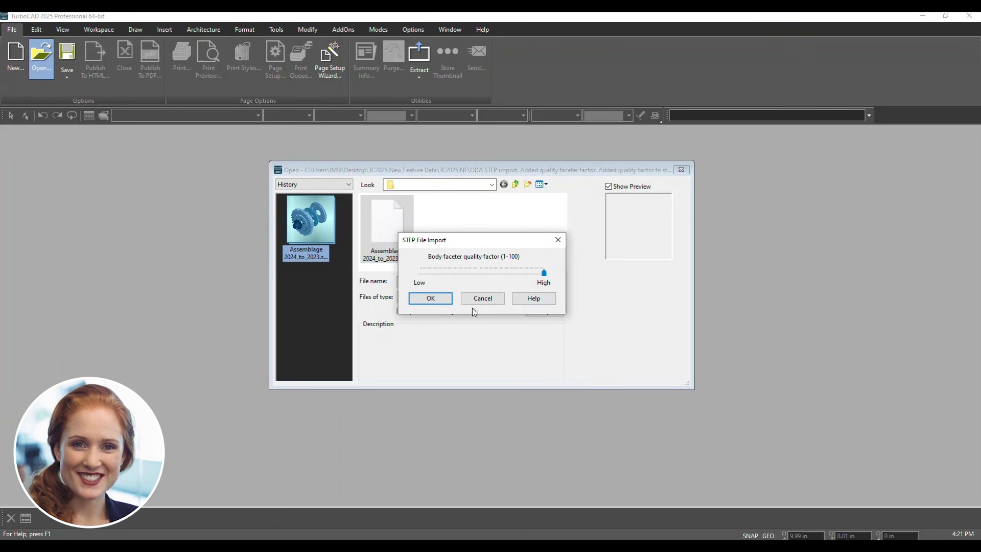
left_click(431, 299)
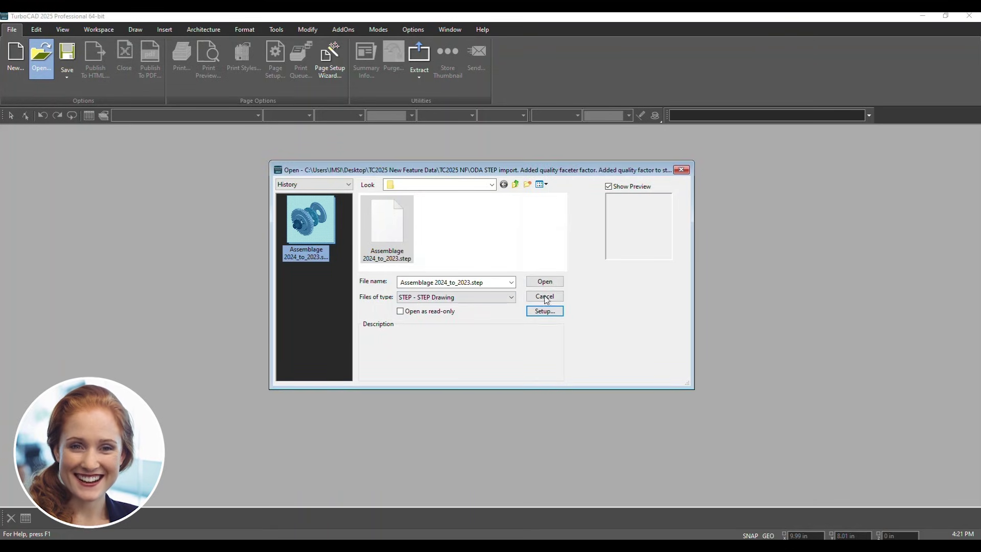
left_click(548, 284)
Show the assembly shaded in Isometric_SW view and orbit it to see other sides.
scroll(499, 317, "down", 2)
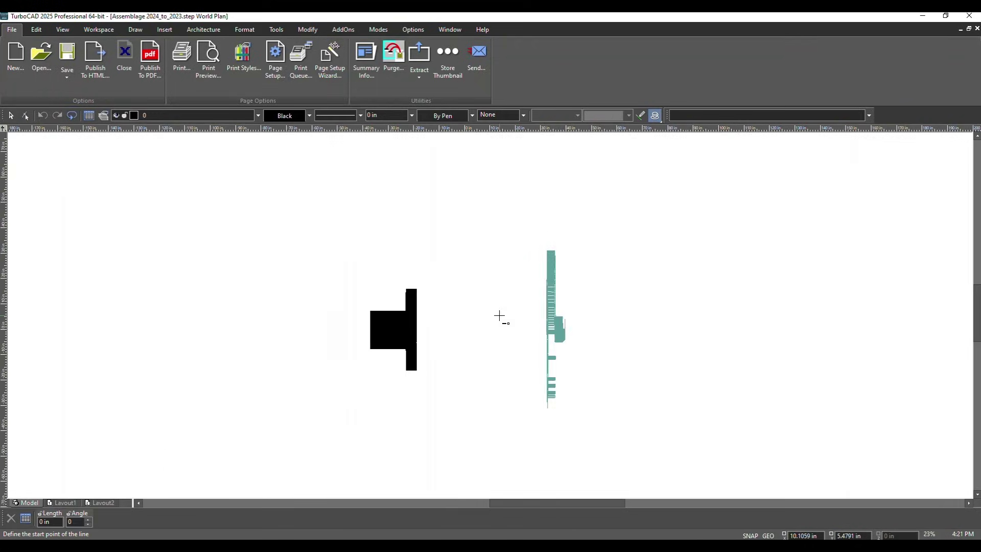
scroll(511, 322, "up", 8)
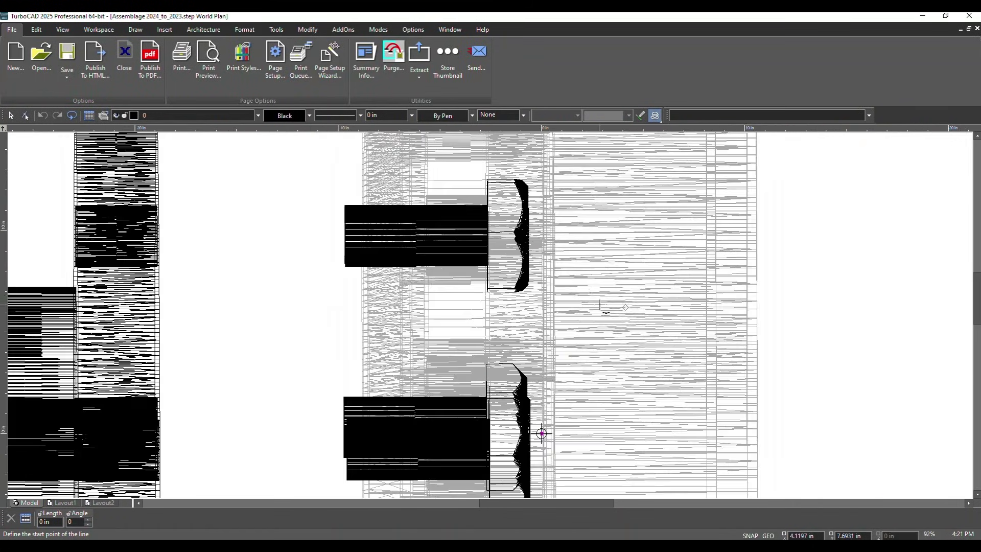
scroll(561, 317, "down", 8)
right_click(751, 229)
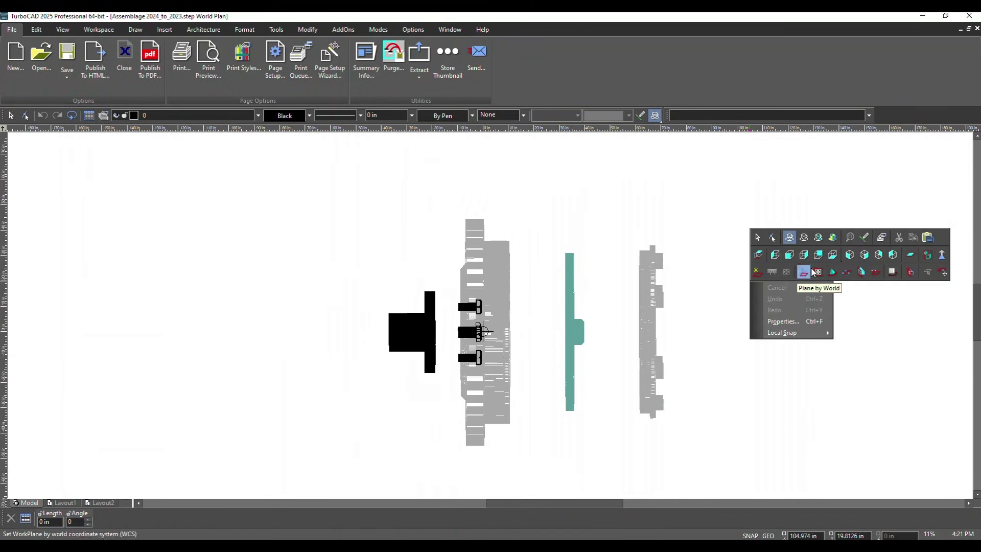
left_click(850, 255)
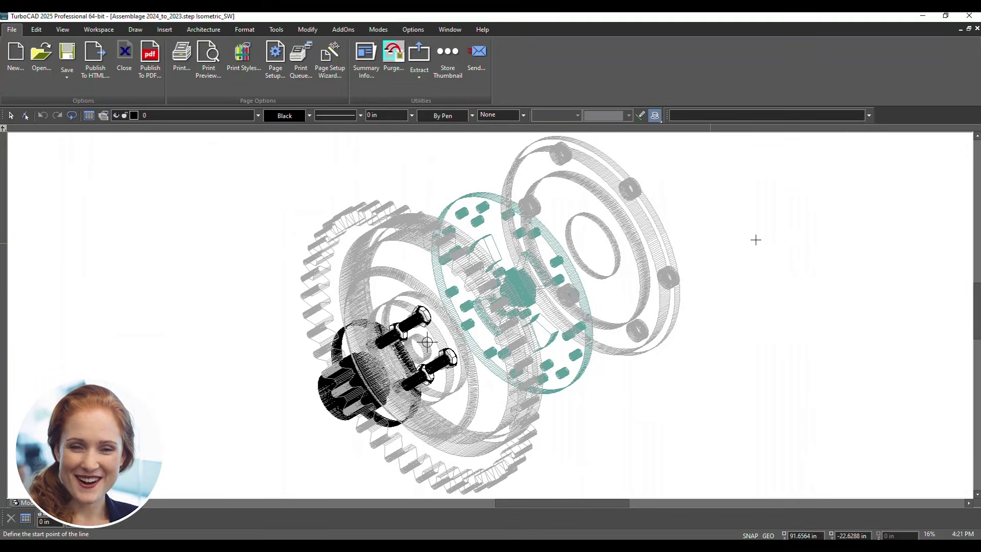
right_click(781, 167)
left_click(849, 176)
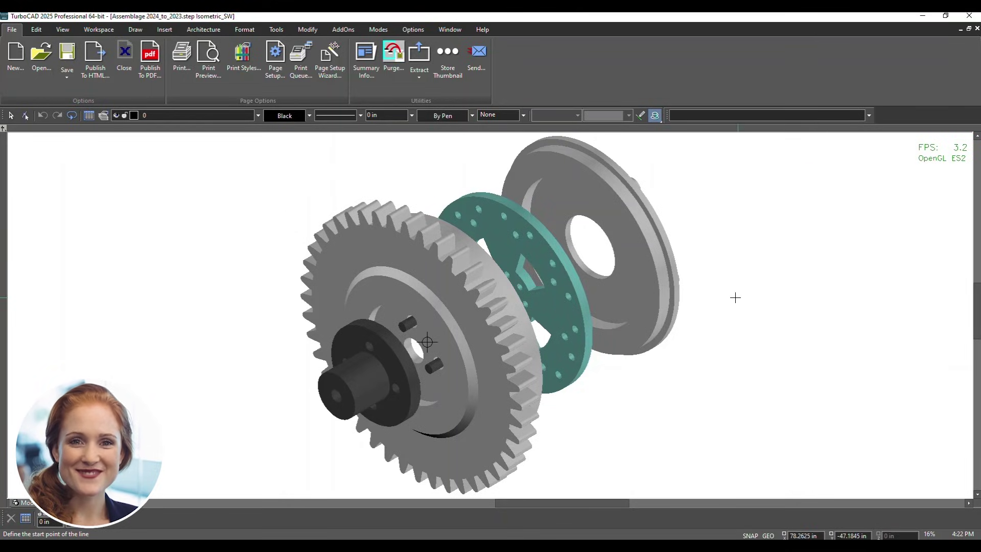
middle_click_drag(755, 306, 755, 338)
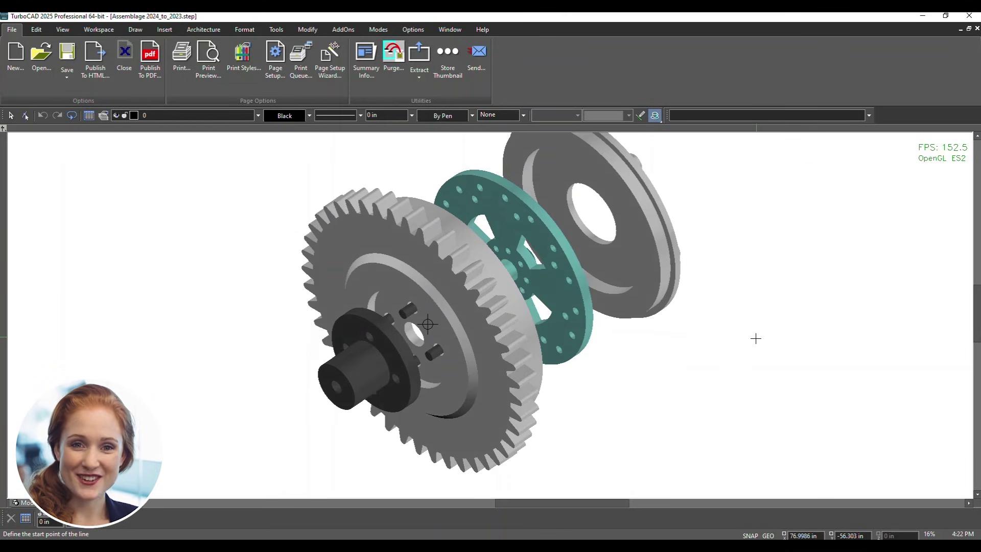
middle_click_drag(756, 338, 734, 308)
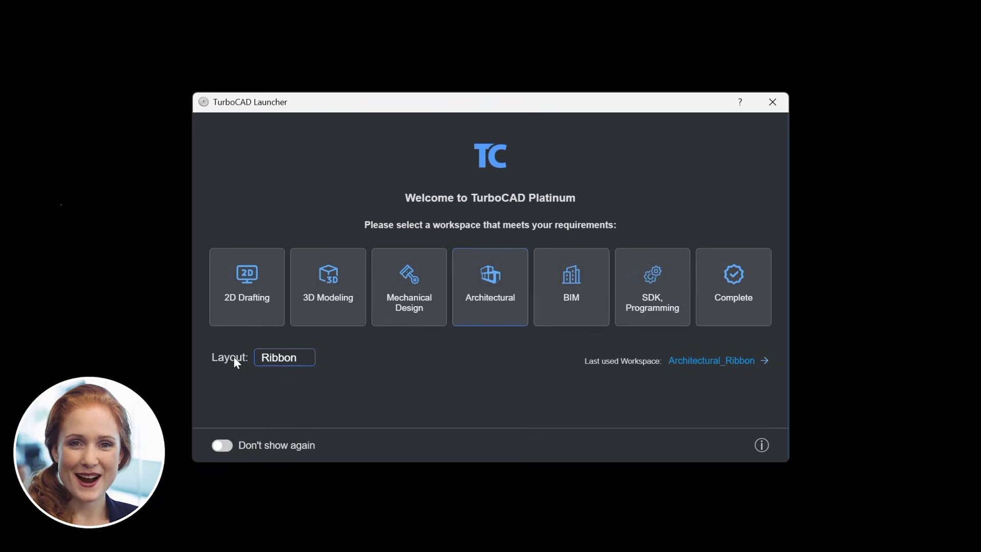
Keep the Ribbon layout and Launcher at startup, then start the Mechanical Design workspace.
left_click(280, 364)
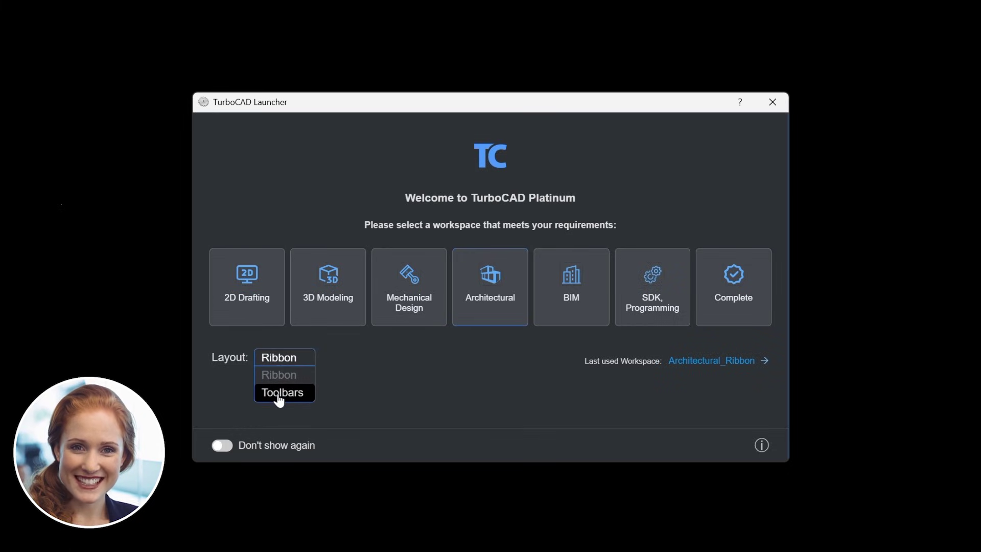
left_click(368, 372)
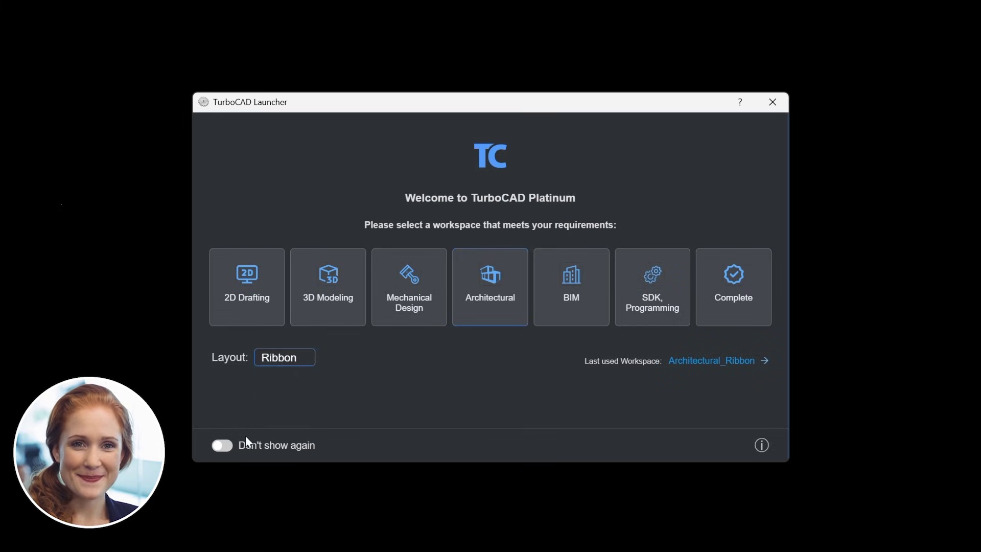
left_click(225, 447)
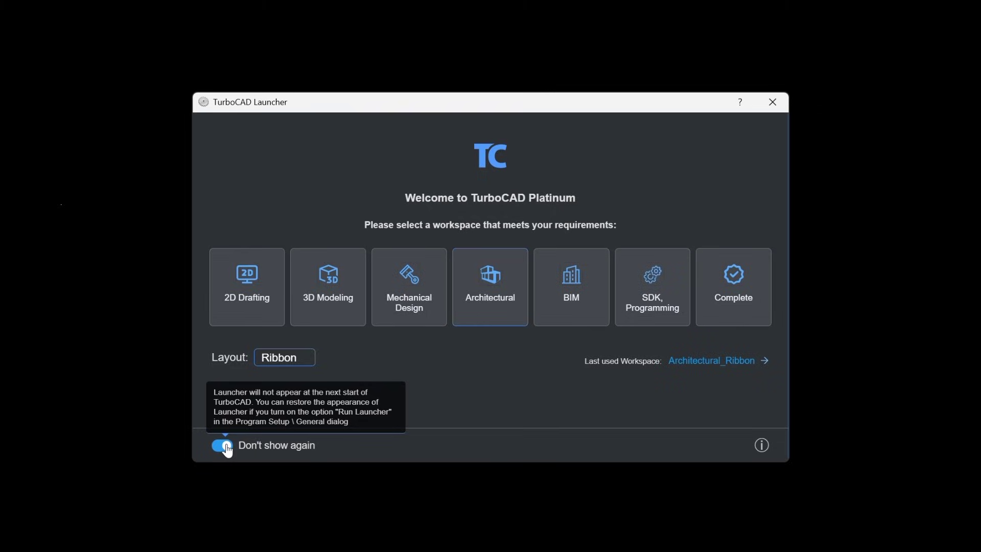
left_click(225, 446)
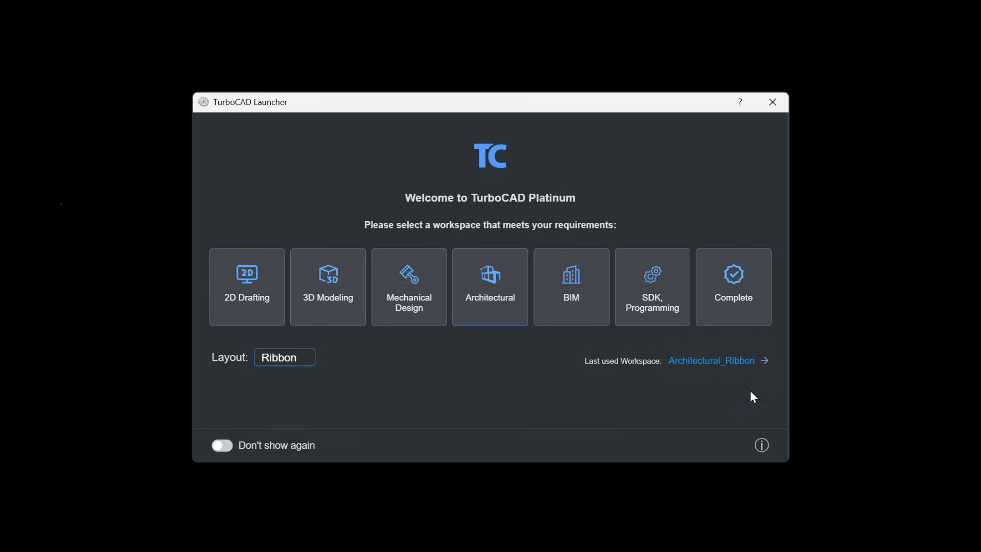
left_click(761, 446)
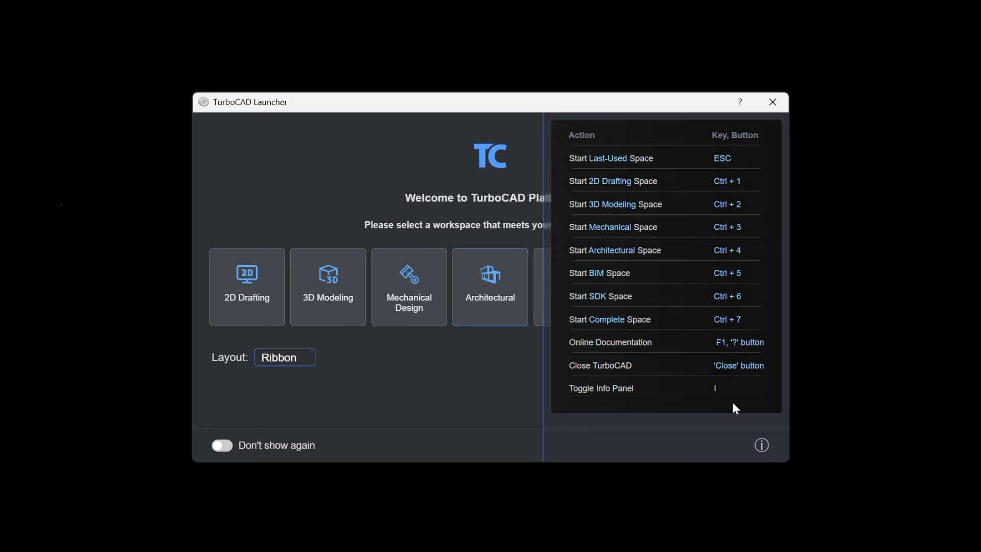
left_click(760, 445)
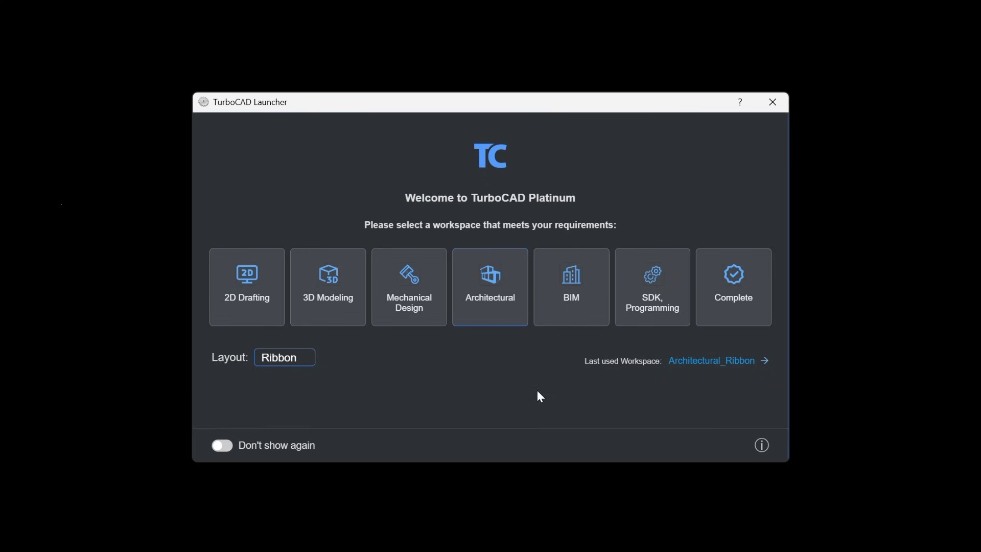
left_click(415, 289)
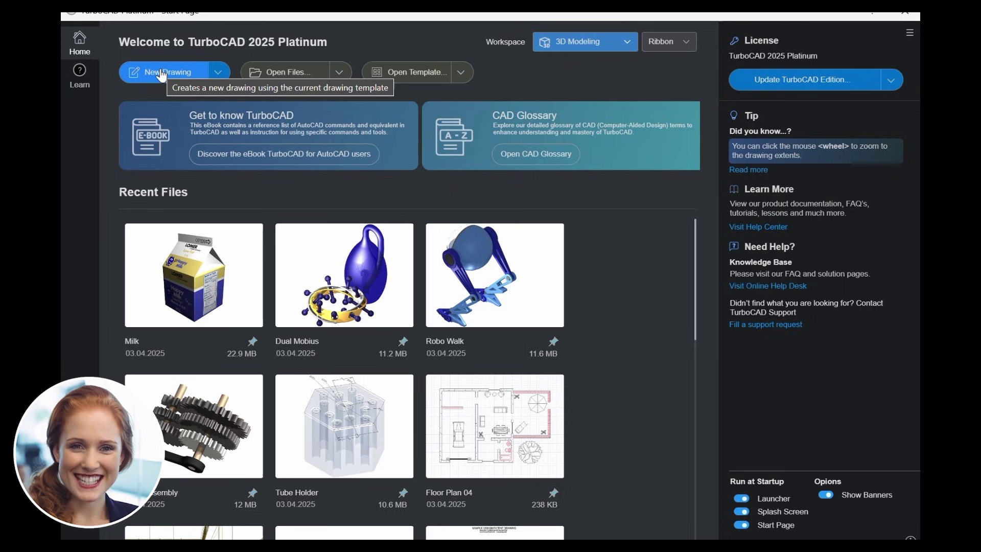
left_click(221, 74)
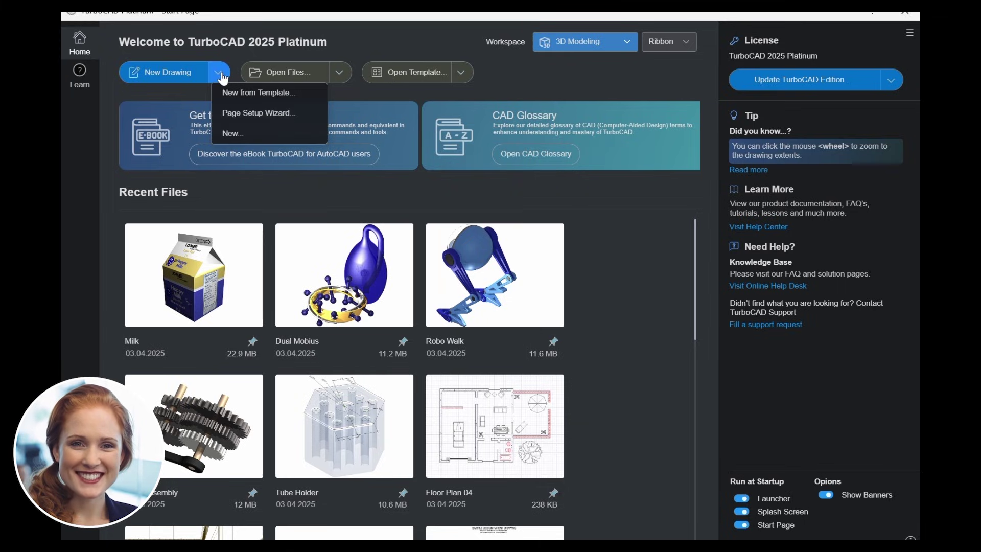
left_click(339, 74)
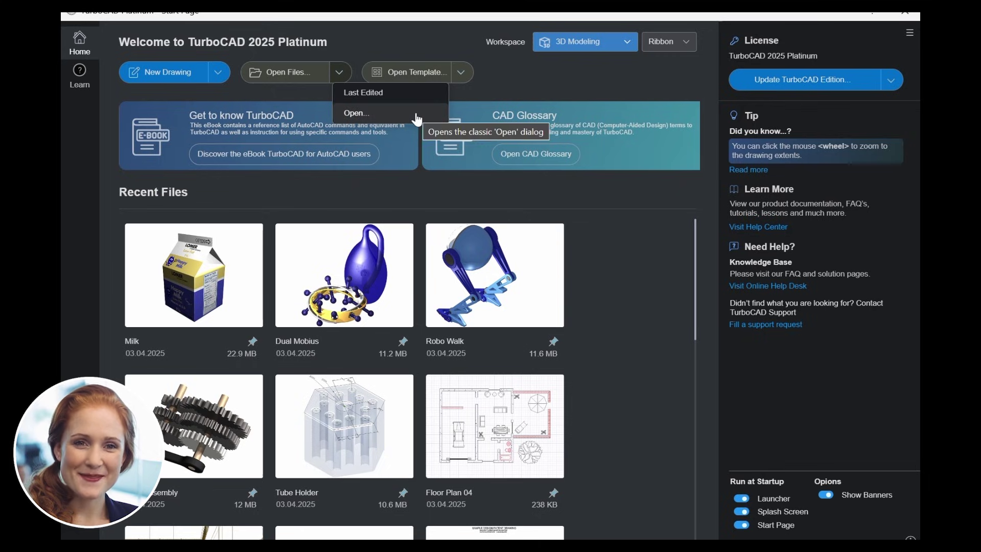
left_click(462, 74)
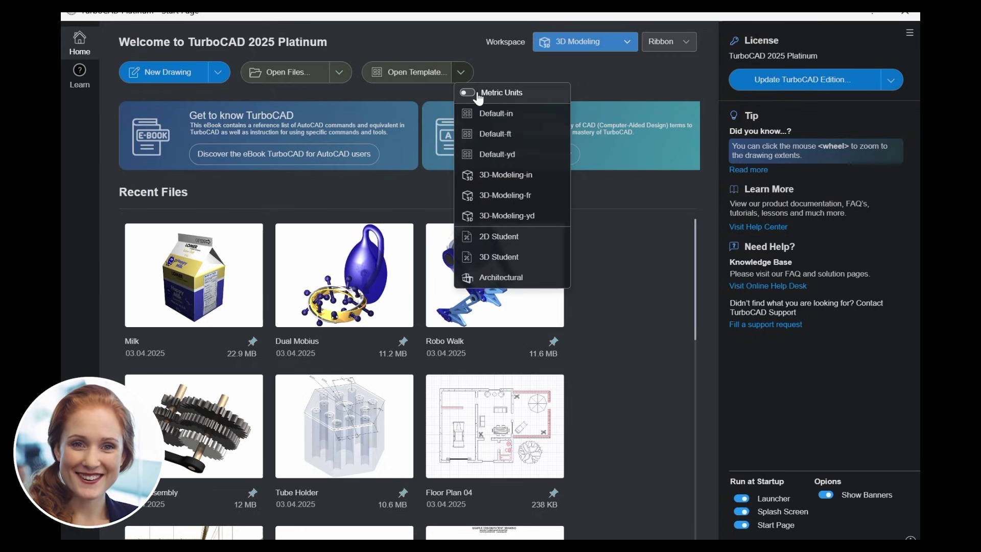
left_click(470, 93)
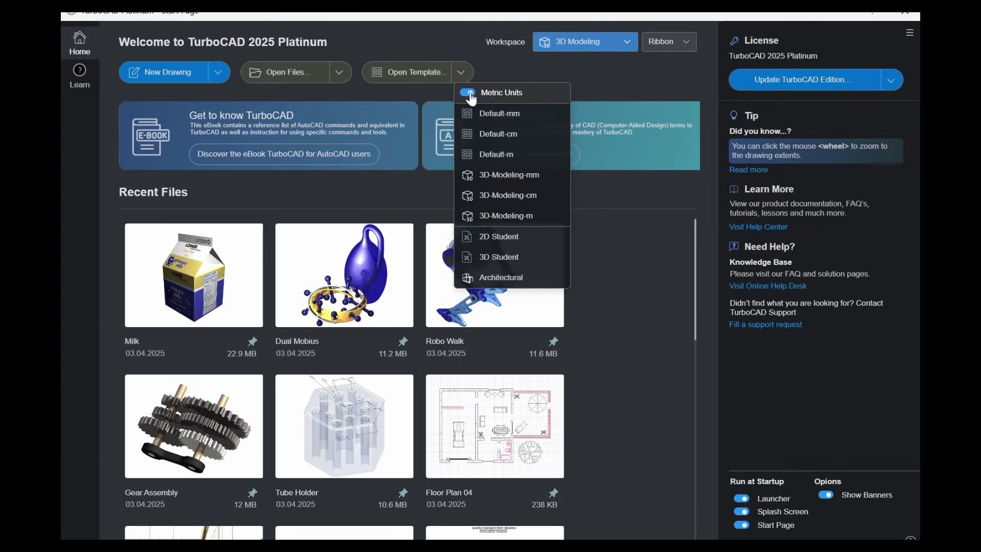
left_click(627, 44)
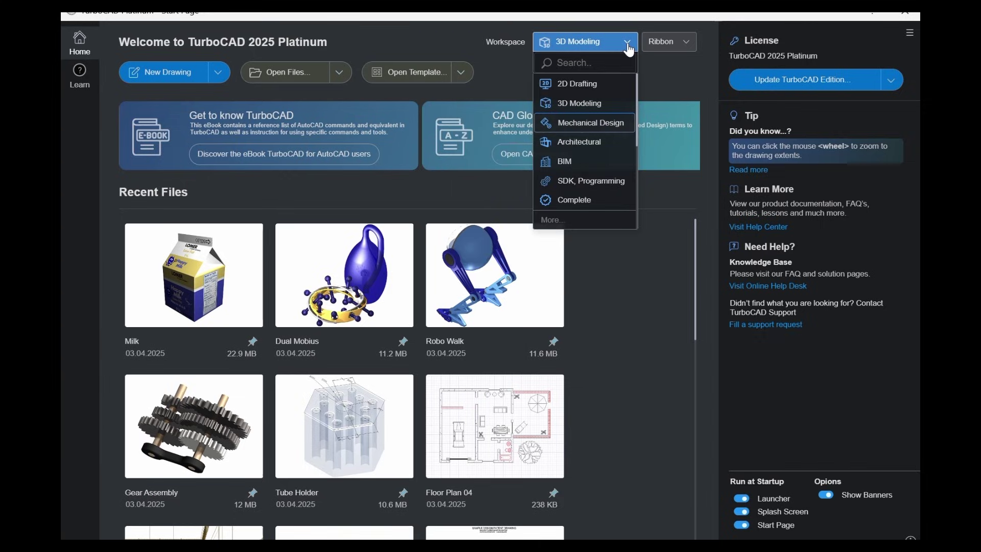
left_click(684, 43)
left_click(687, 45)
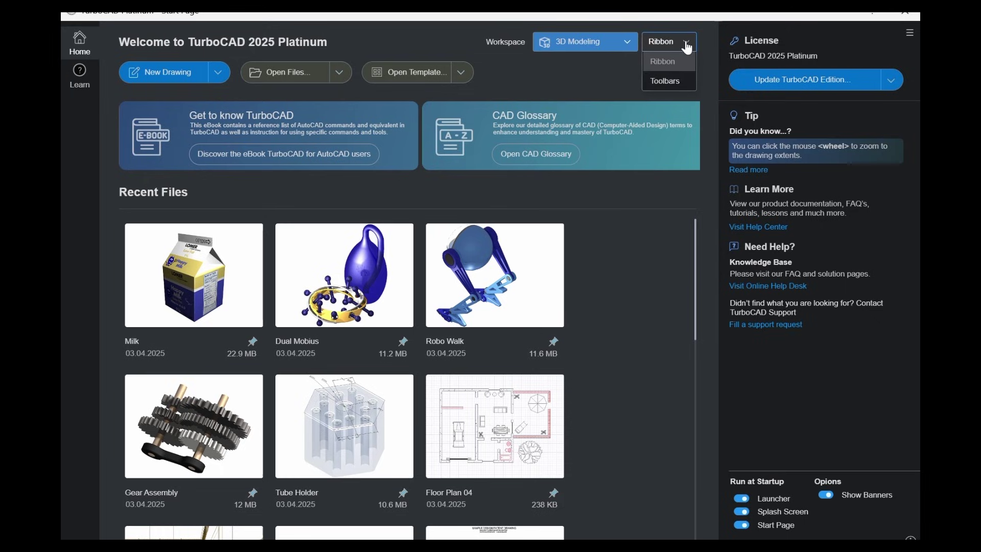
left_click(687, 44)
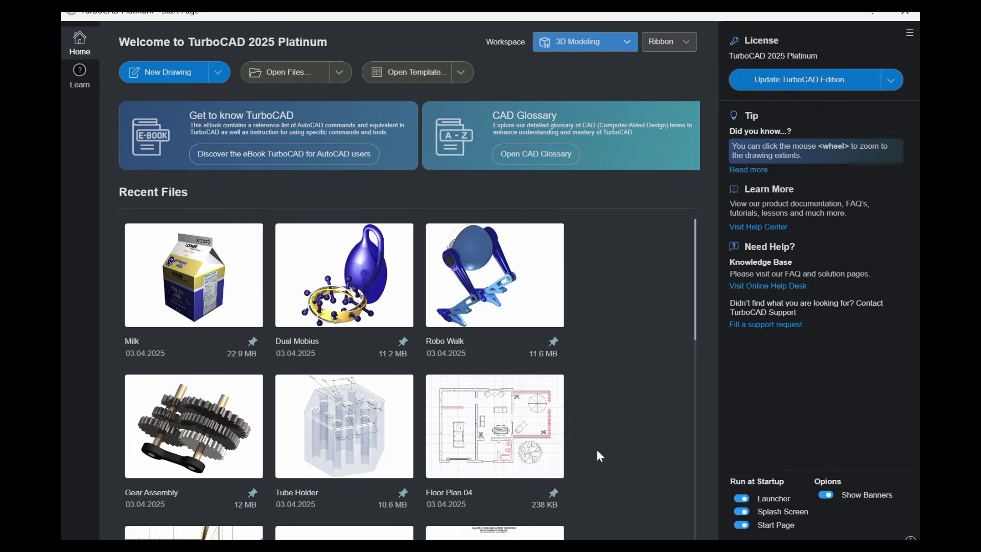
Unpin and re-pin Milk in Recent Files so Dual Mobius moves to the top.
scroll(597, 450, "down", 3)
scroll(651, 433, "up", 3)
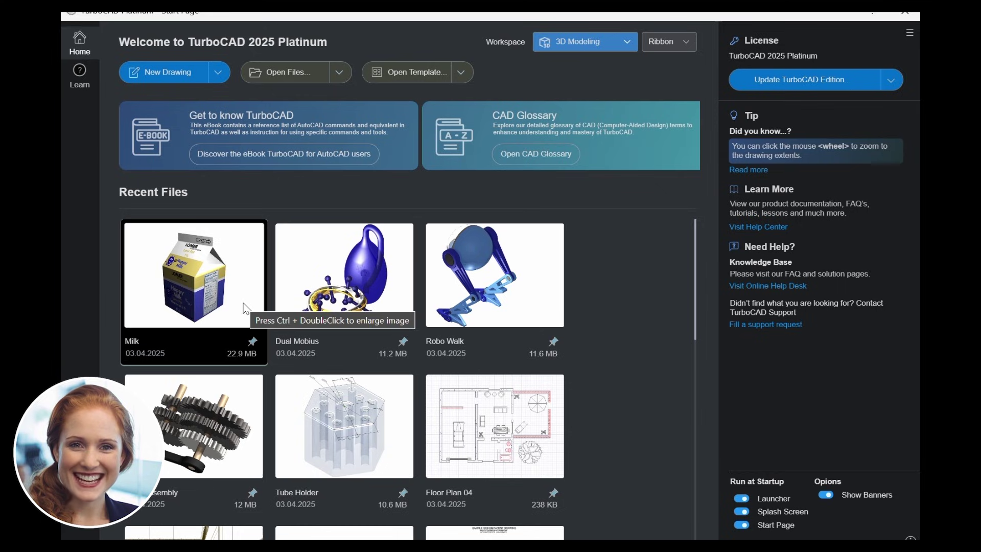
left_click(253, 341)
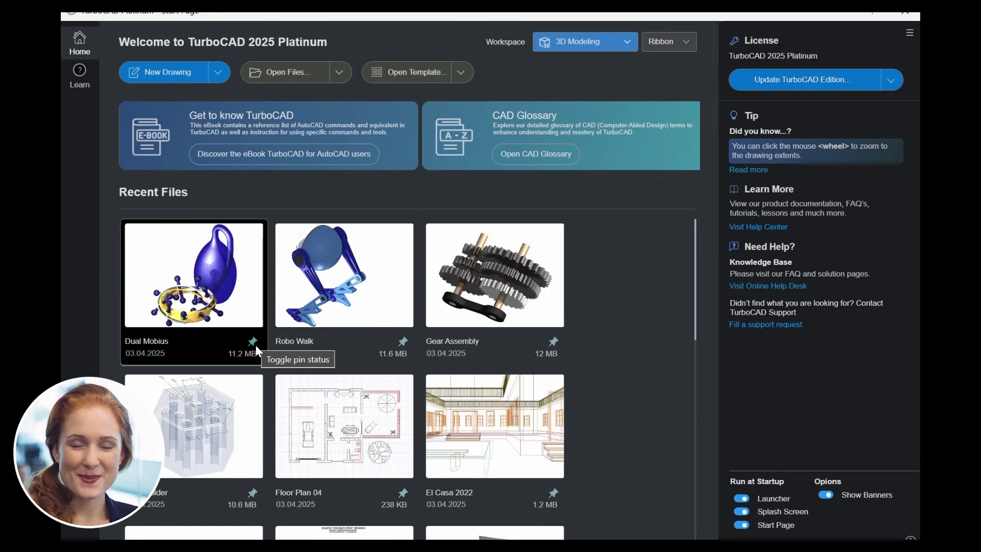
scroll(255, 346, "down", 3)
left_click(553, 434)
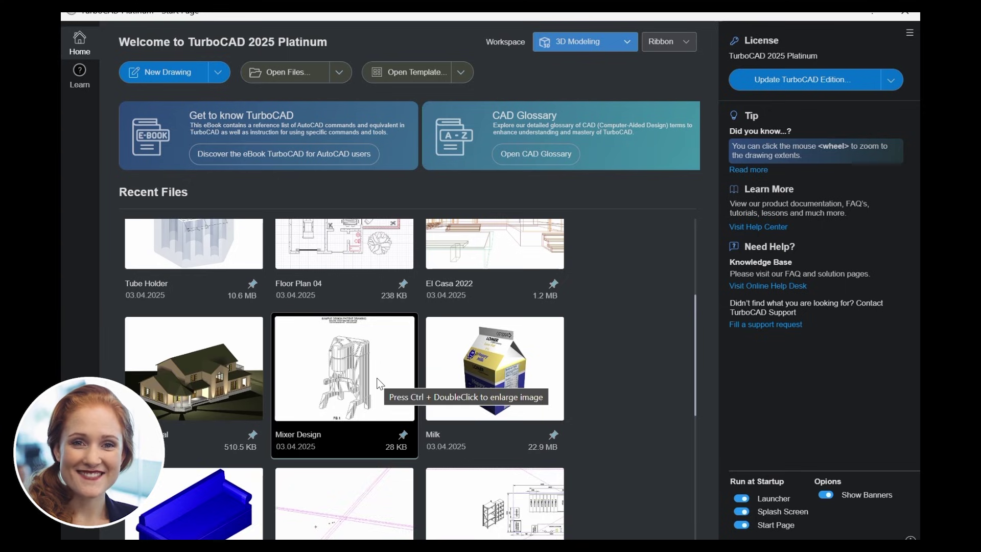
scroll(380, 383, "up", 3)
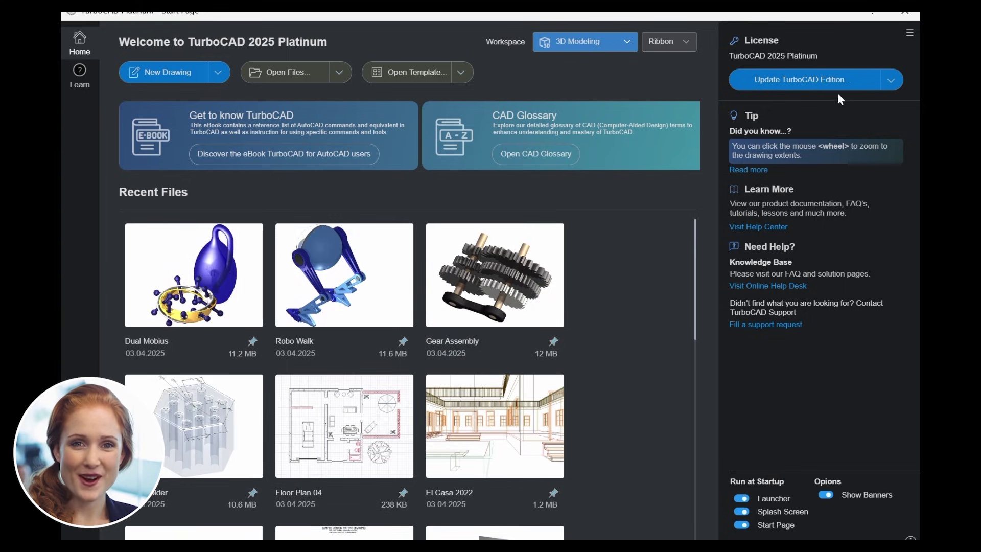
Check the update options, toggle the information side panel, and show then hide the shortcut list.
left_click(891, 80)
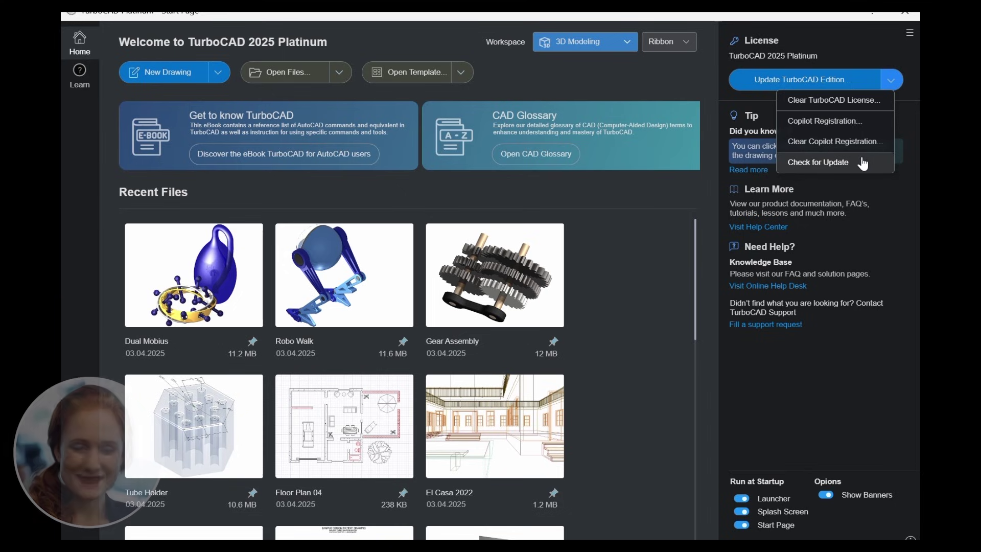
left_click(910, 33)
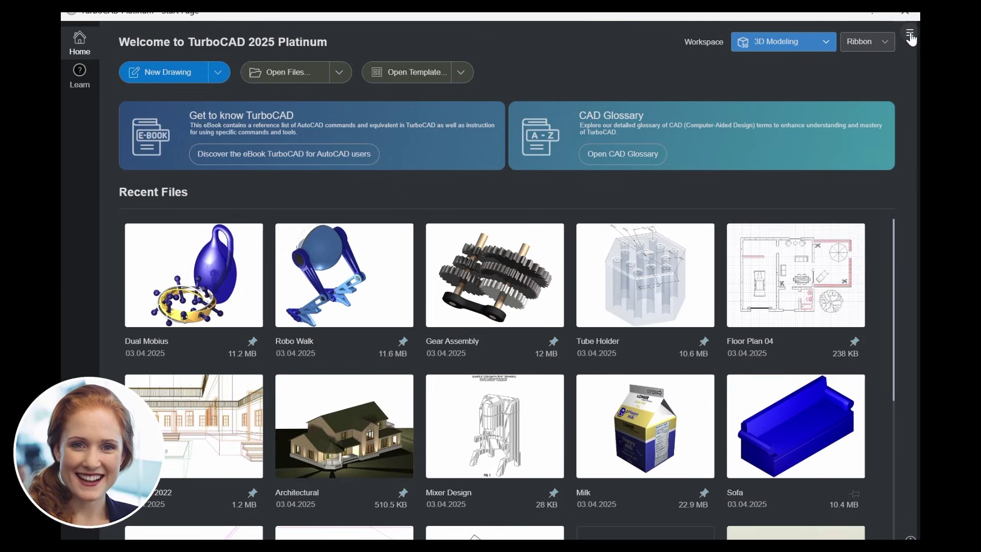
left_click(909, 34)
left_click(910, 34)
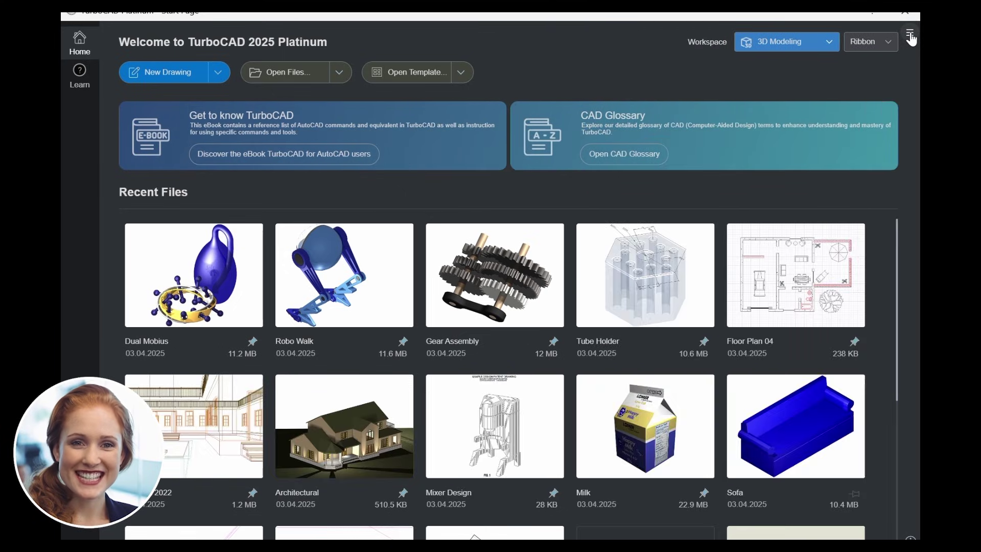
left_click(910, 34)
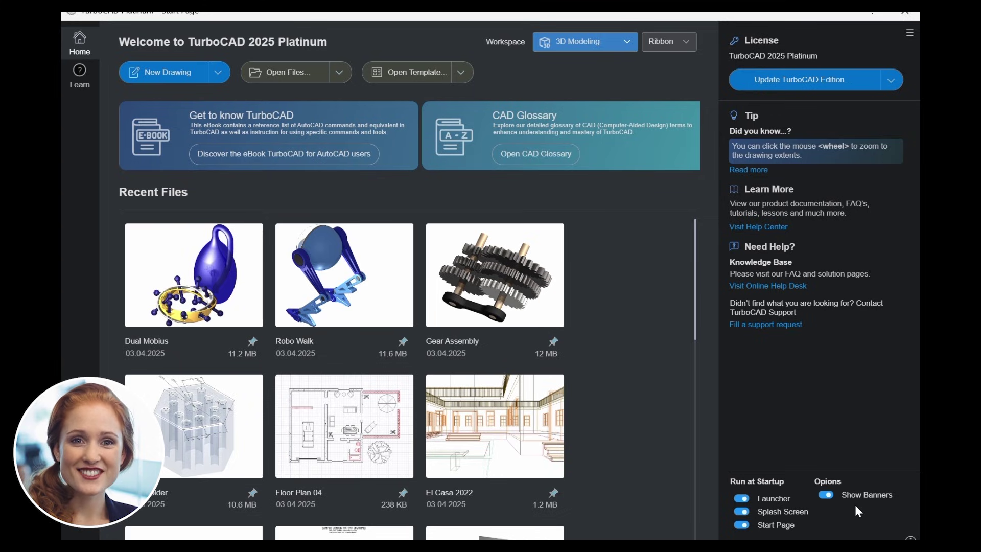
key("shift+question")
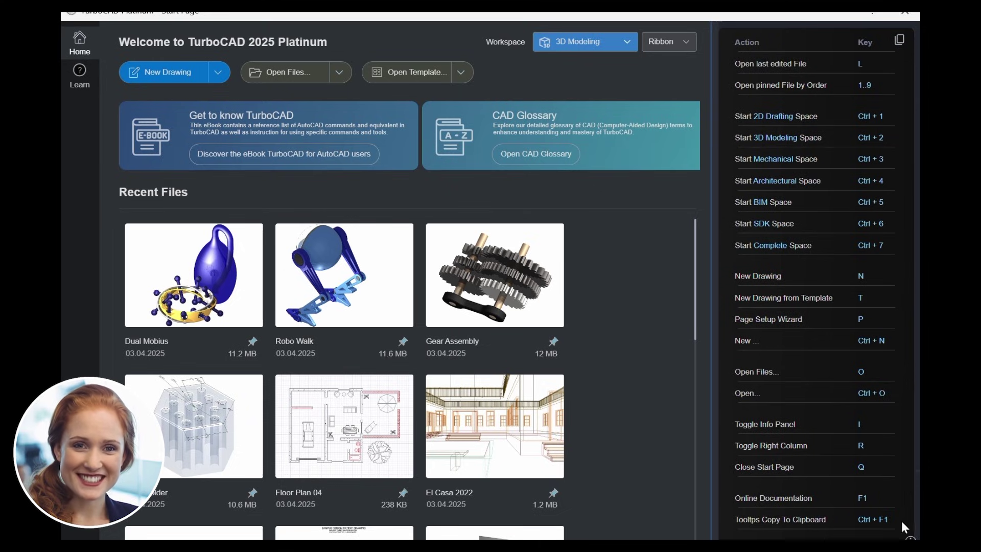
key("shift+question")
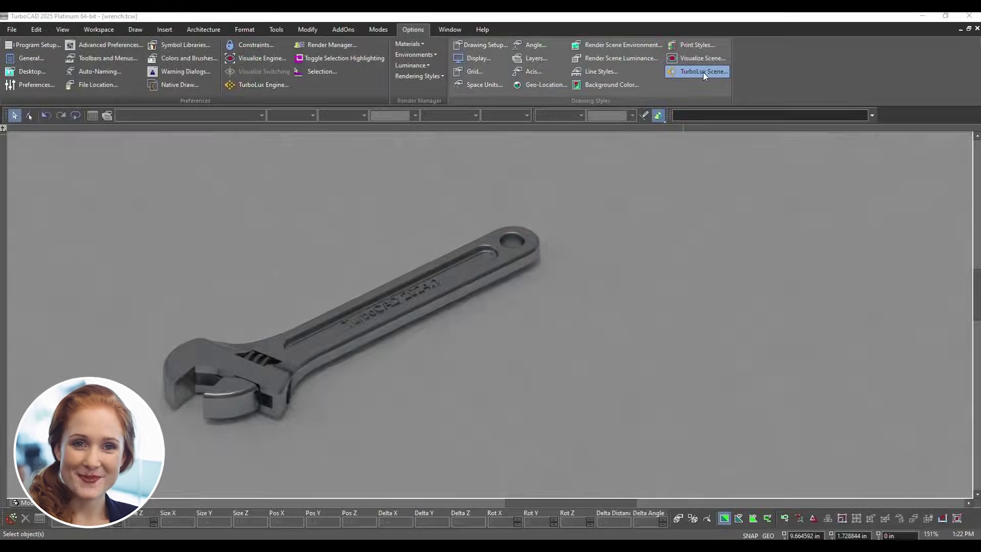
Raise the TurboLux Scene brightness from 0.34 to 1.58 and apply it.
left_click(703, 72)
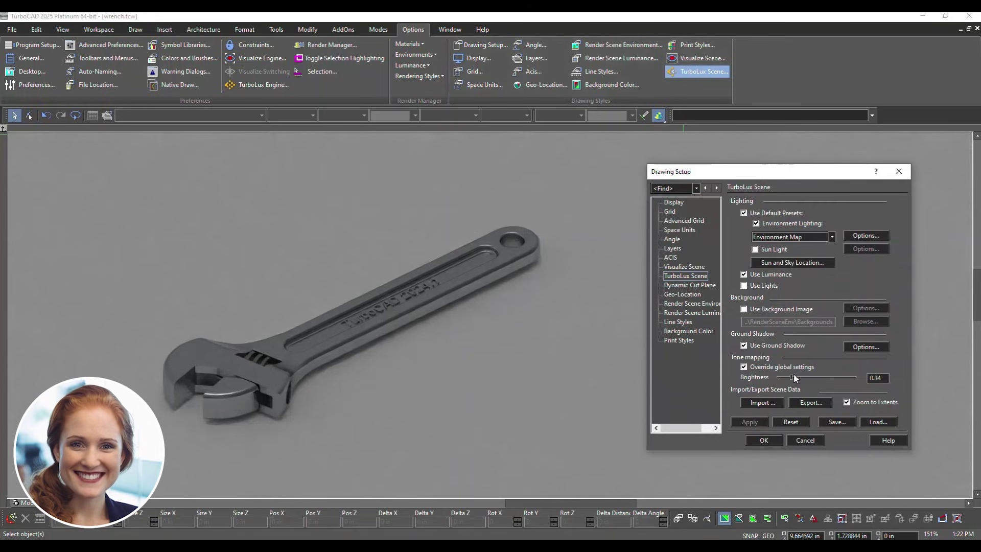
left_click_drag(792, 378, 836, 376)
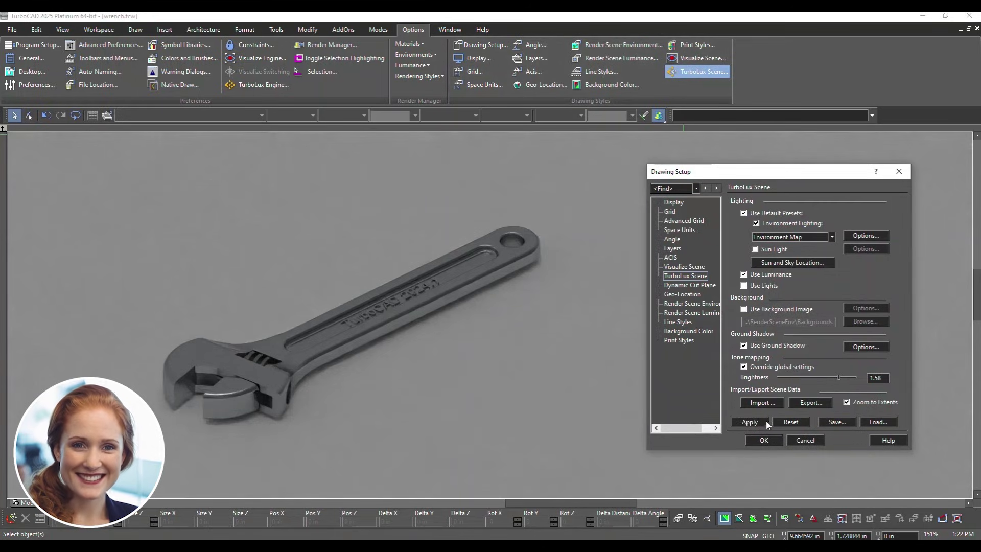
left_click(749, 422)
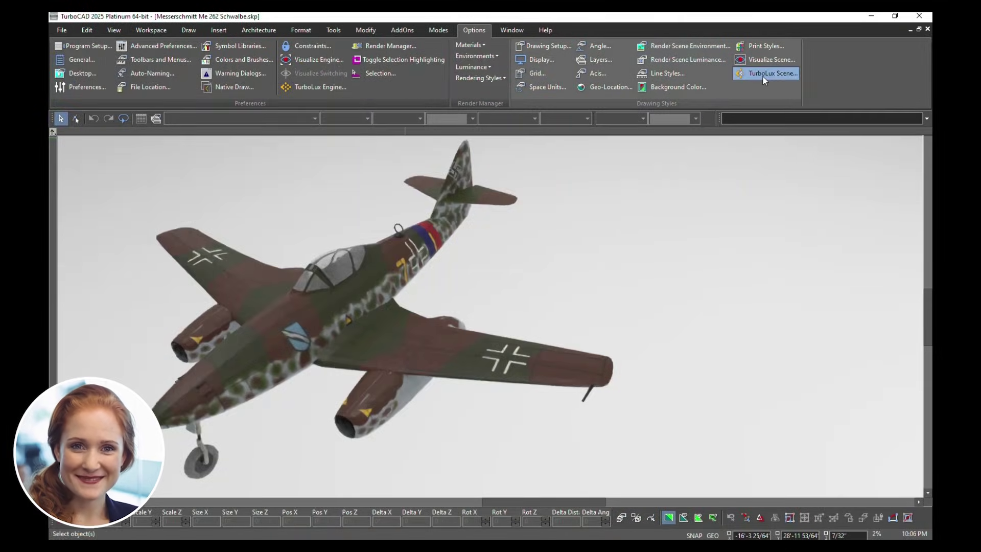
Enable a TurboLux ground shadow (offset 0.01, transparency 0, multiplier 4) and apply it.
left_click(762, 75)
left_click(719, 344)
left_click(839, 346)
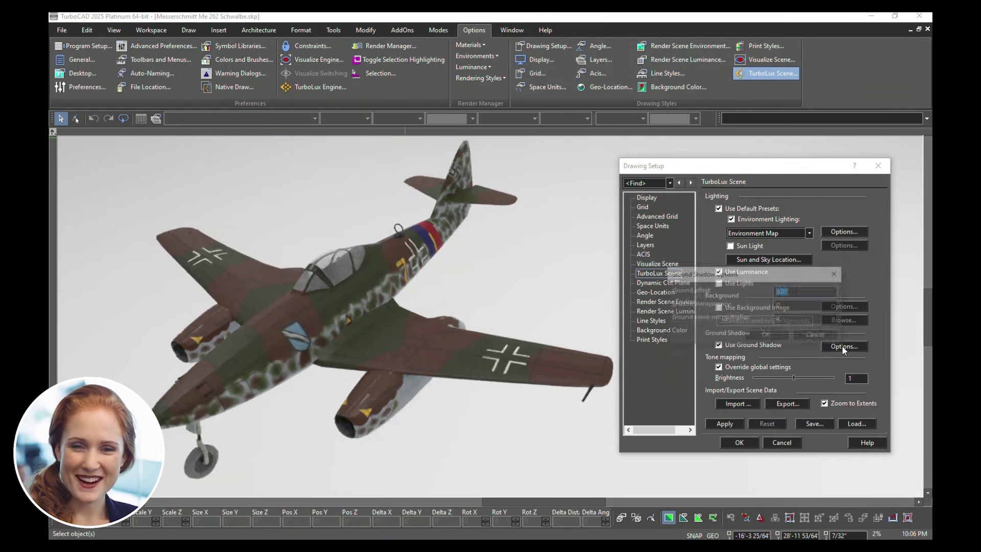
left_click(788, 305)
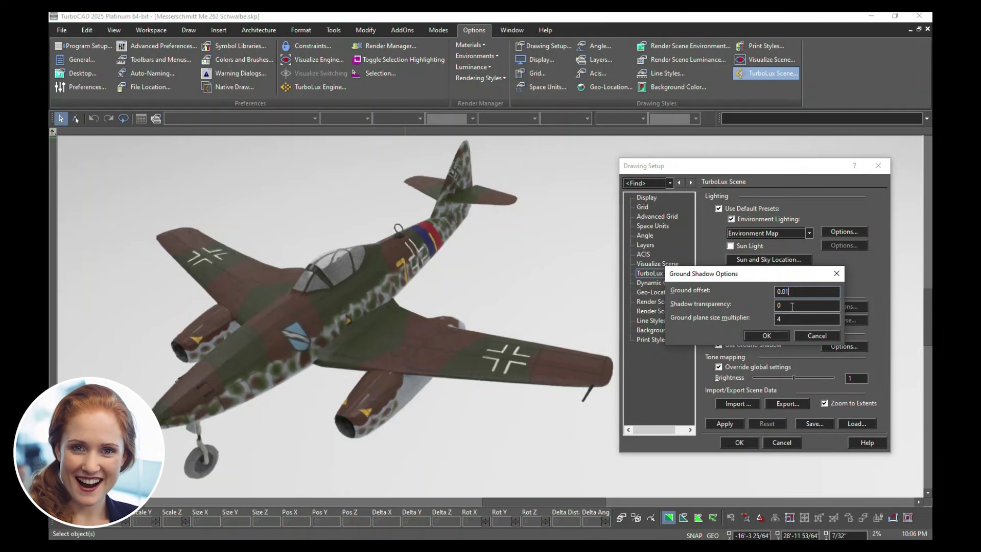
left_click(775, 336)
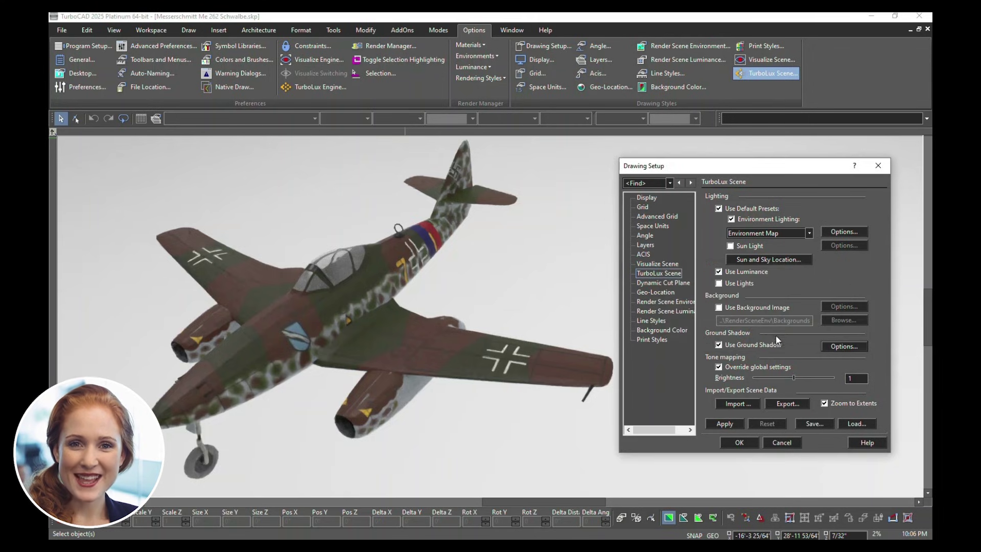
left_click(725, 425)
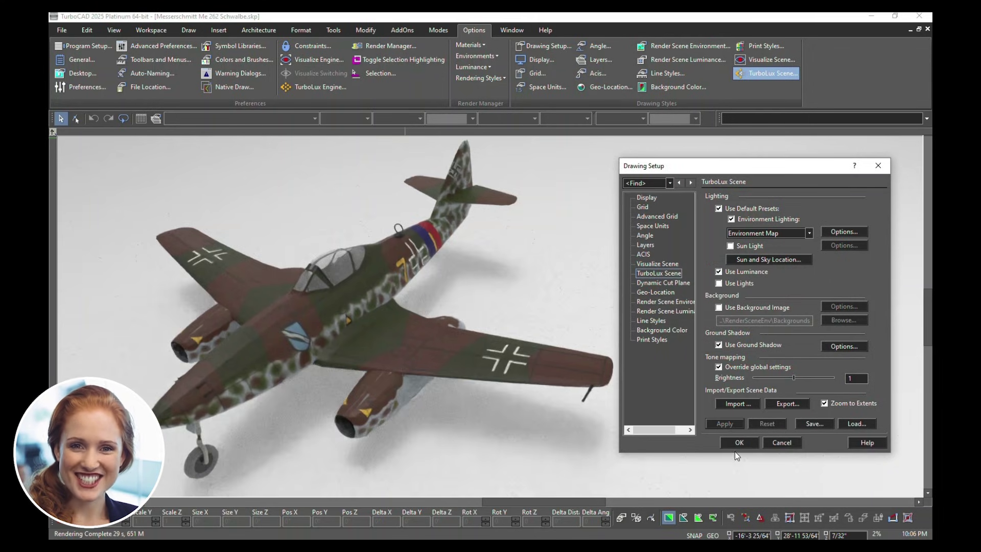
left_click(738, 442)
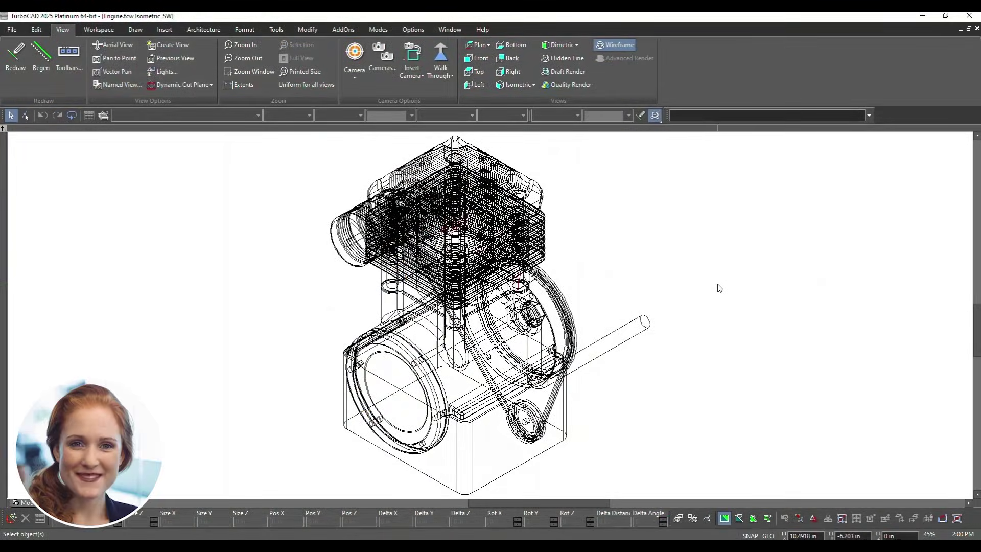
Switch the engine view from wireframe to Quality Rendering.
right_click(719, 287)
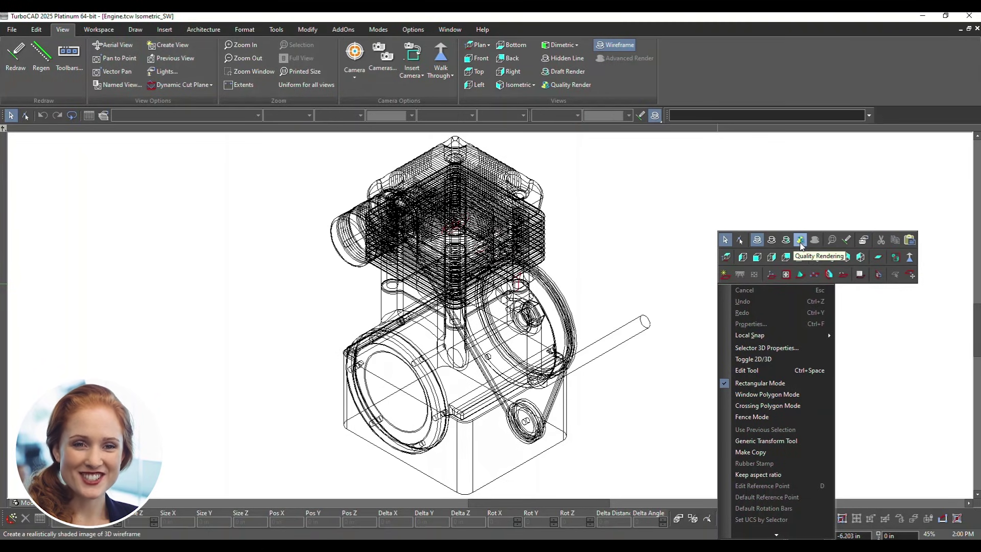
left_click(800, 243)
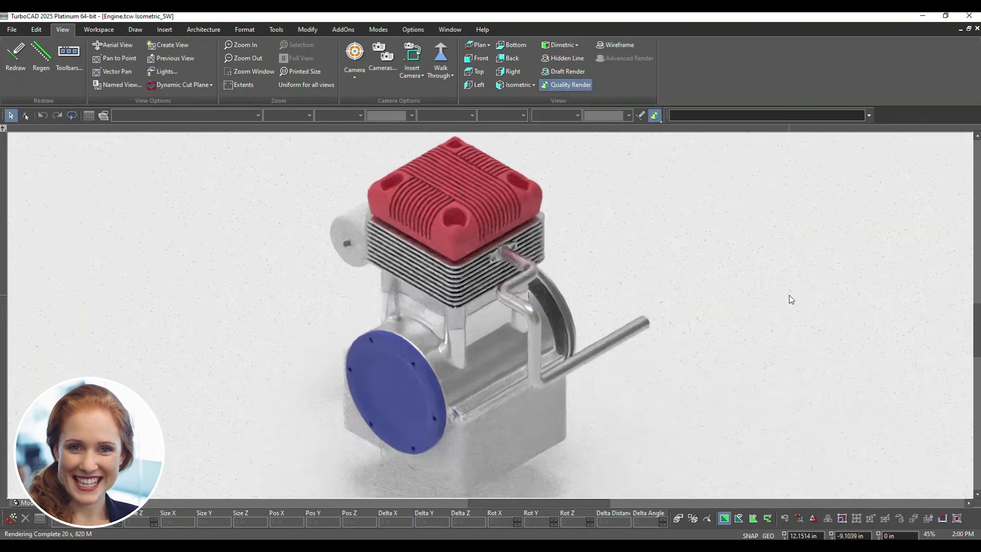